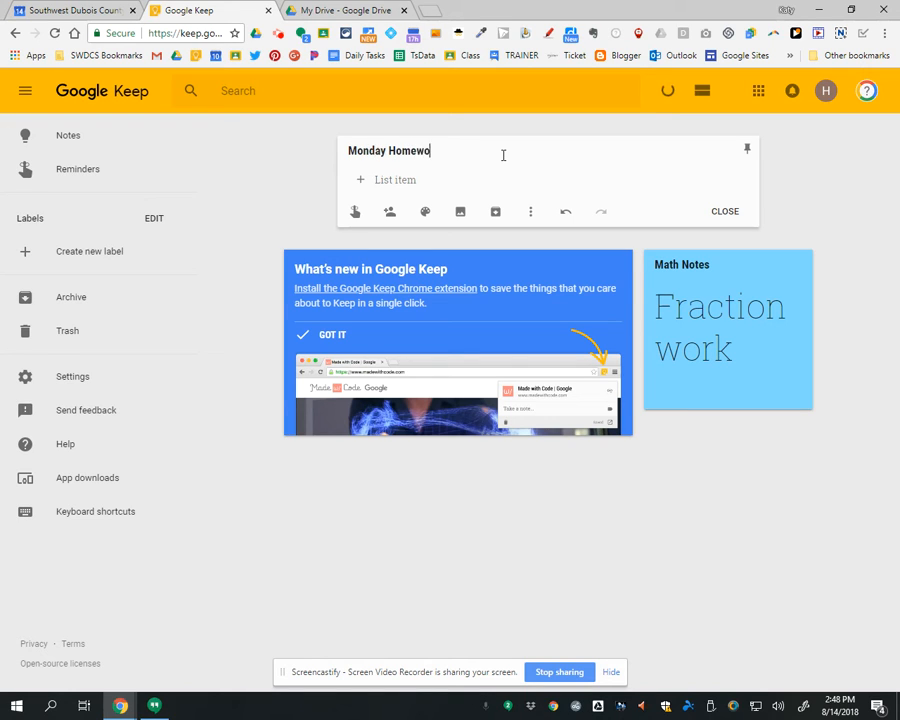
# Add the items "Science Notes" and "Read 30 min" to the Monday Homework checklist and close the note
pyautogui.click(497, 178)
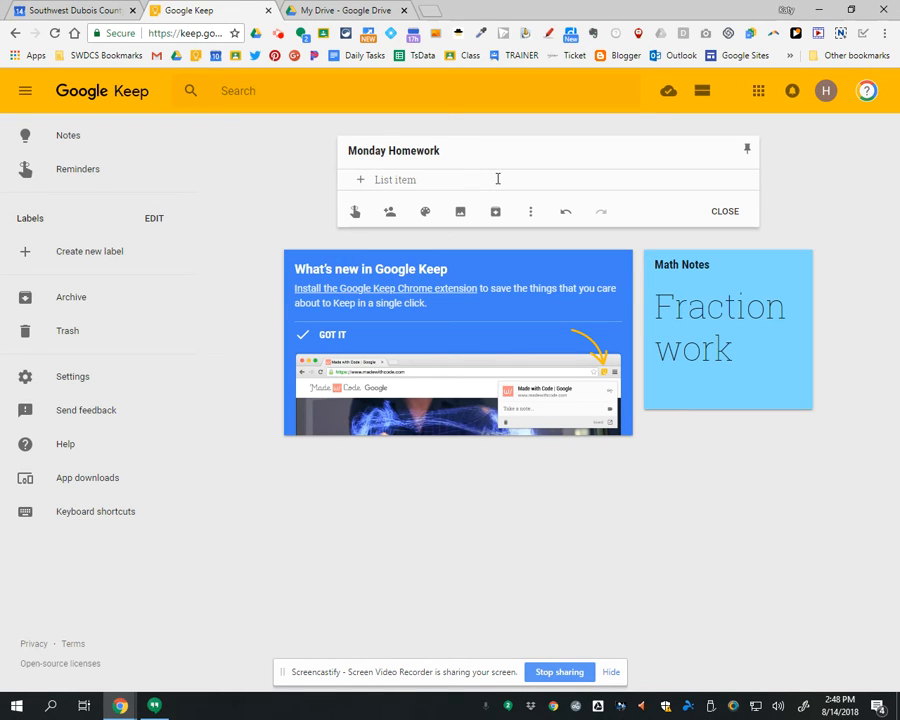
pyautogui.write('Science Notes')
pyautogui.press('Return')
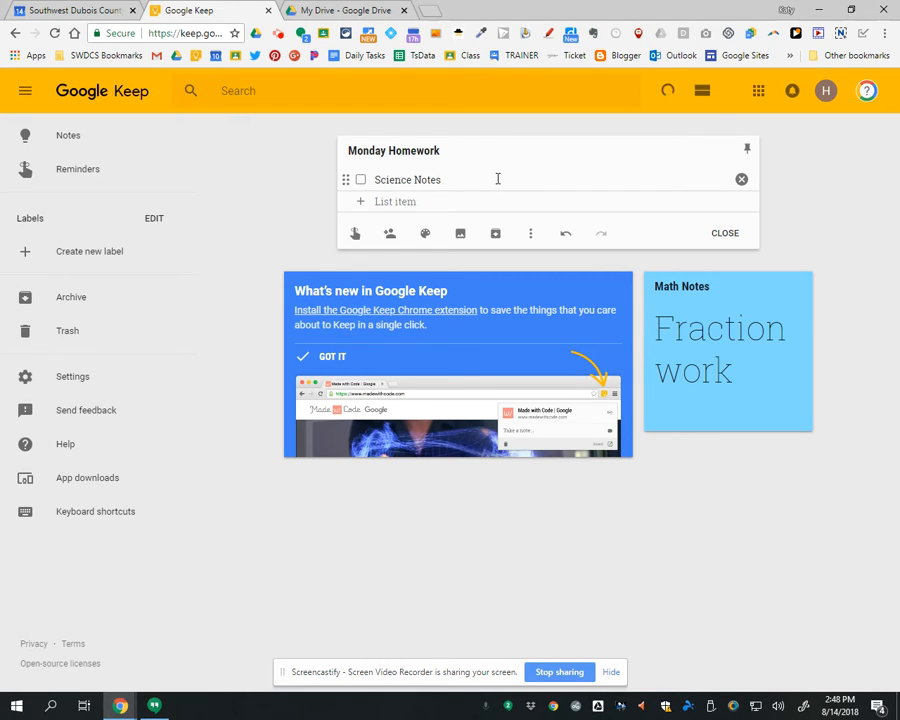
pyautogui.write('Read 30 min')
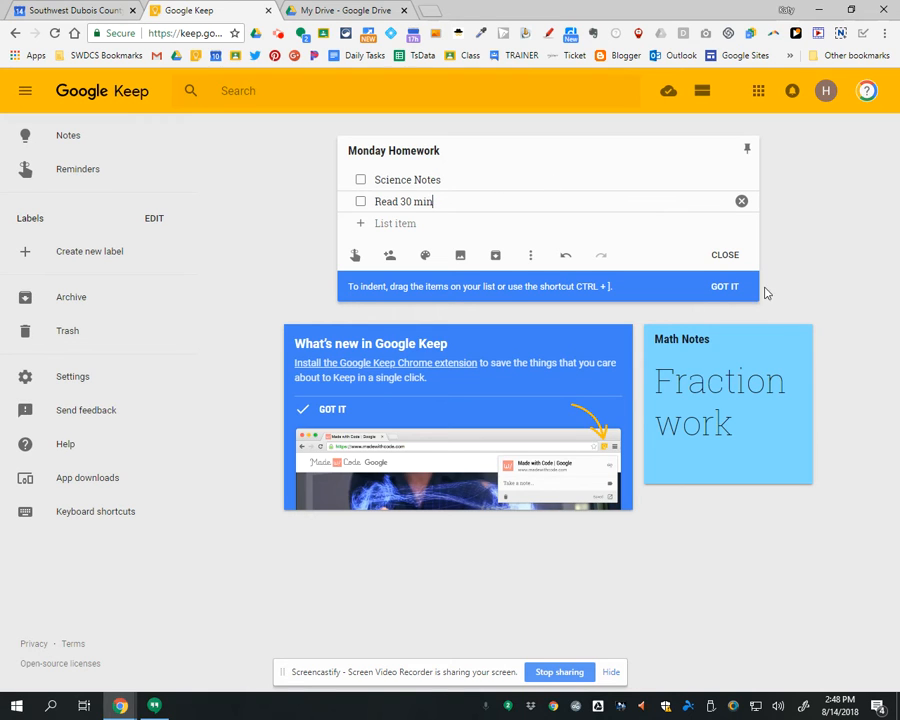
pyautogui.click(828, 260)
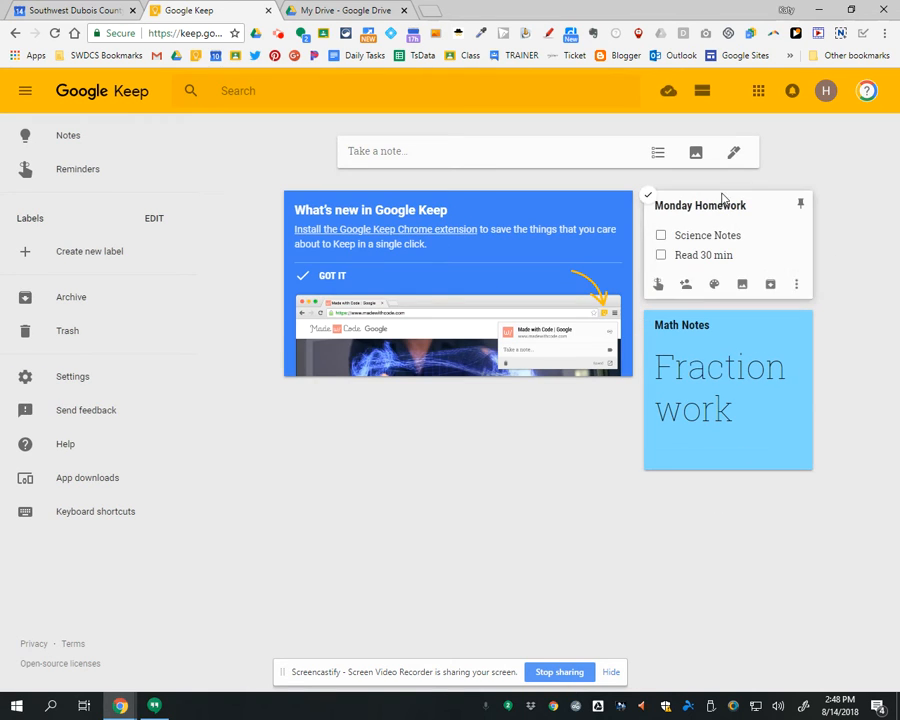
# Try moving the Monday Homework note to other places on the board and return it to its original spot
pyautogui.moveTo(722, 208); pyautogui.dragTo(372, 454)
pyautogui.moveTo(796, 243); pyautogui.dragTo(808, 532)
pyautogui.moveTo(772, 432); pyautogui.dragTo(682, 249)
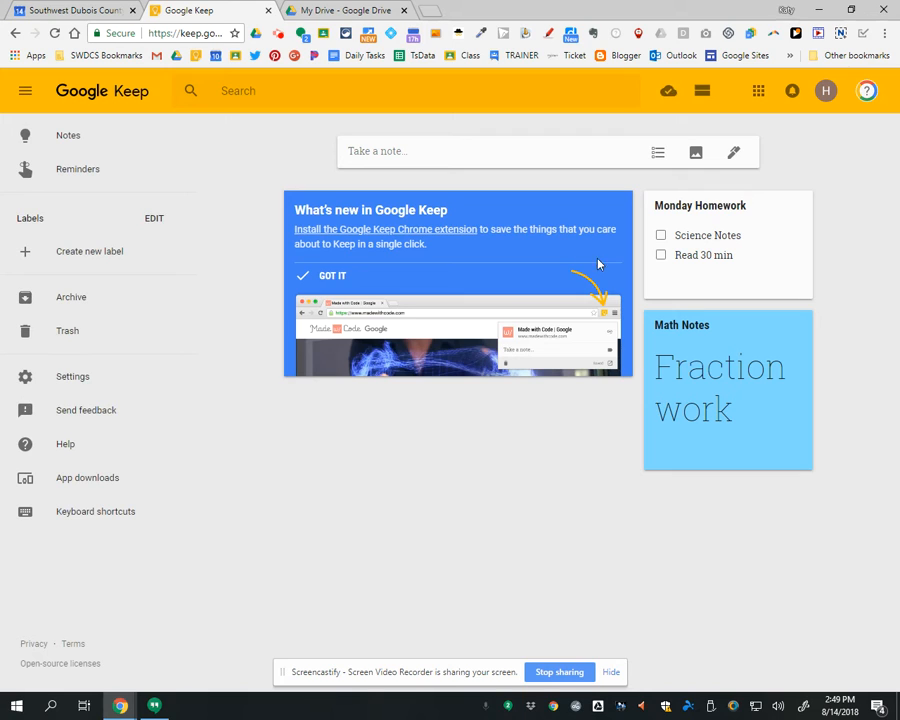
# Color the Monday Homework note purple and add a reminder for later today at 8:00 PM
pyautogui.moveTo(715, 288)
pyautogui.click(717, 256)
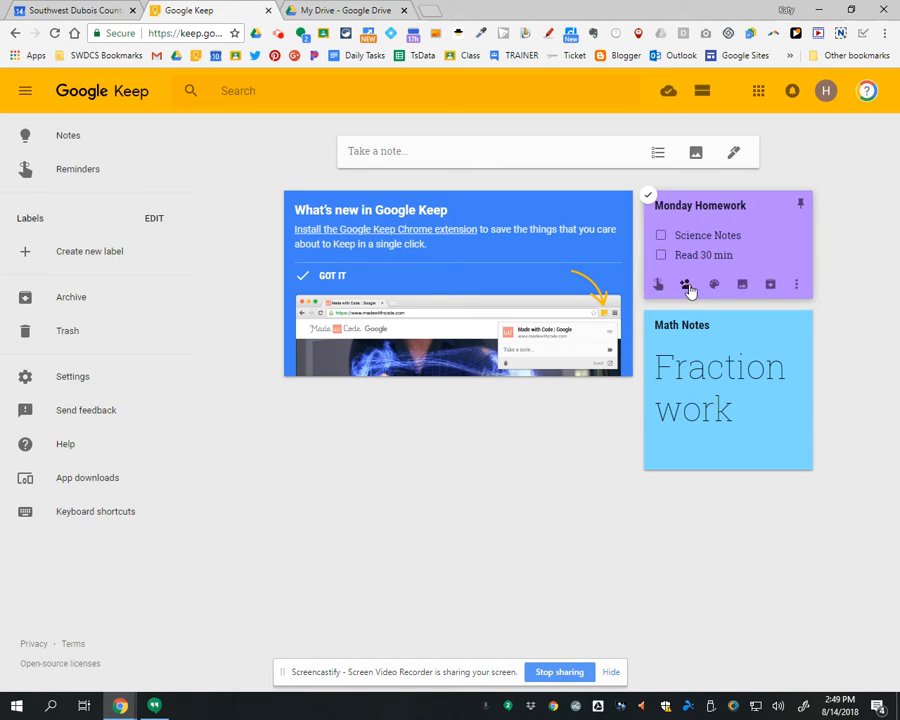
pyautogui.click(658, 287)
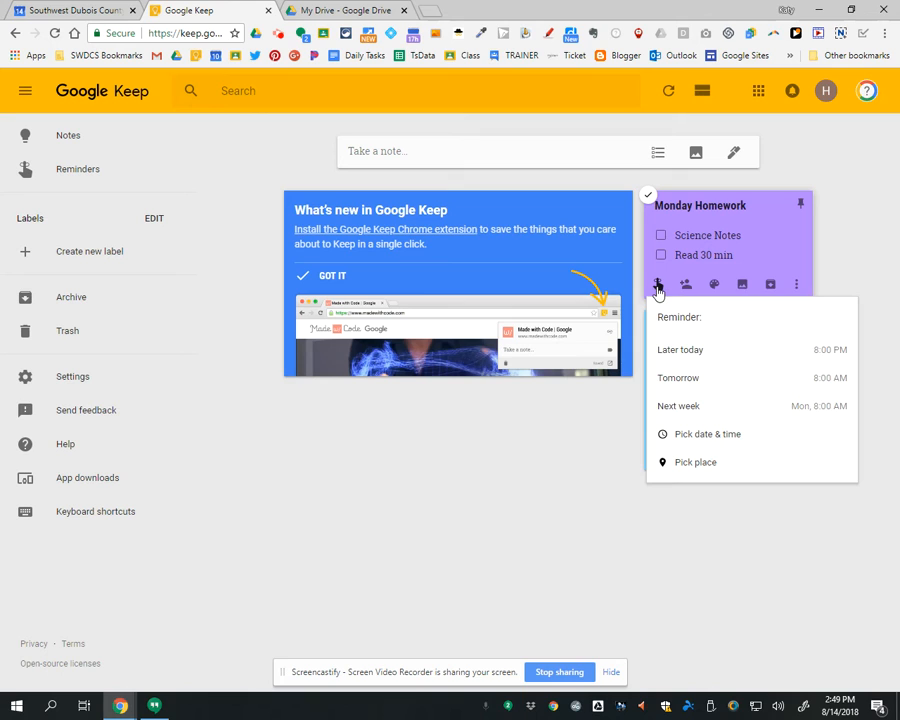
pyautogui.click(678, 352)
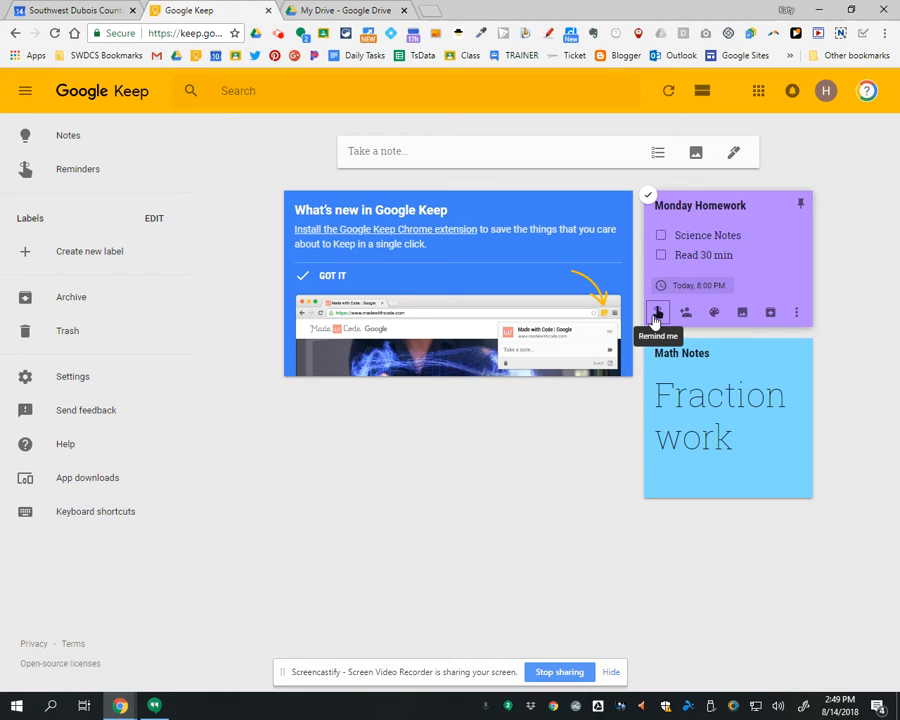
# Review the date and time options of the Monday Homework reminder and save it at 8:00 PM
pyautogui.click(688, 285)
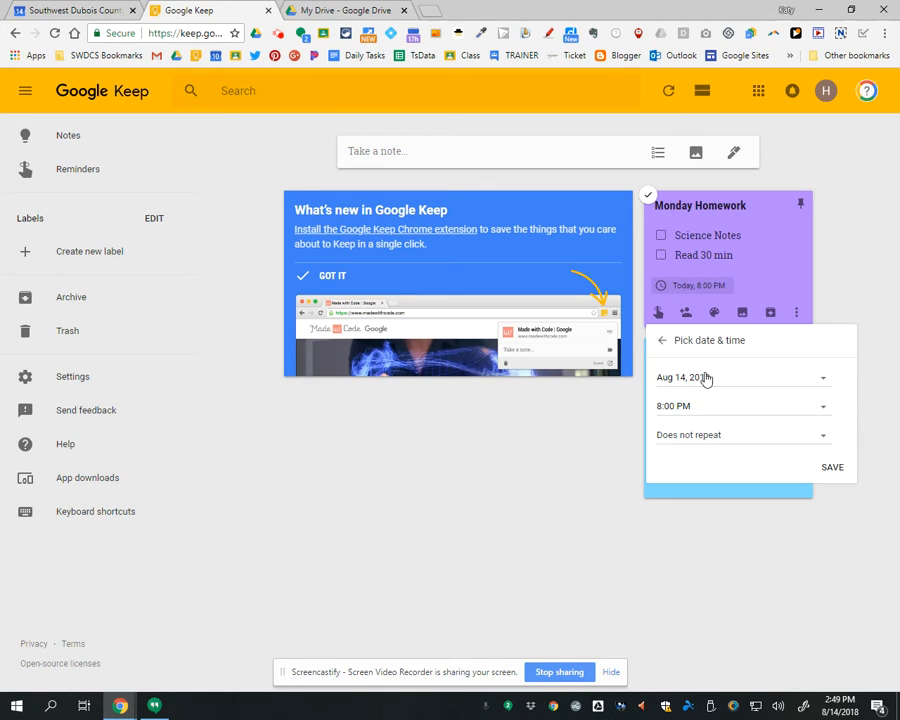
pyautogui.click(703, 405)
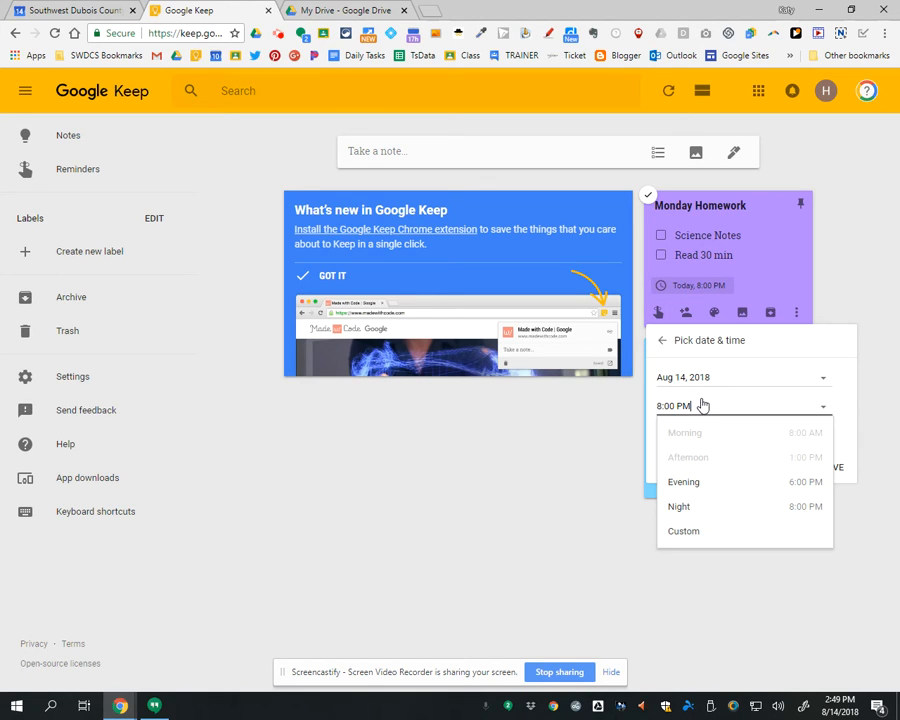
pyautogui.click(847, 410)
pyautogui.click(836, 469)
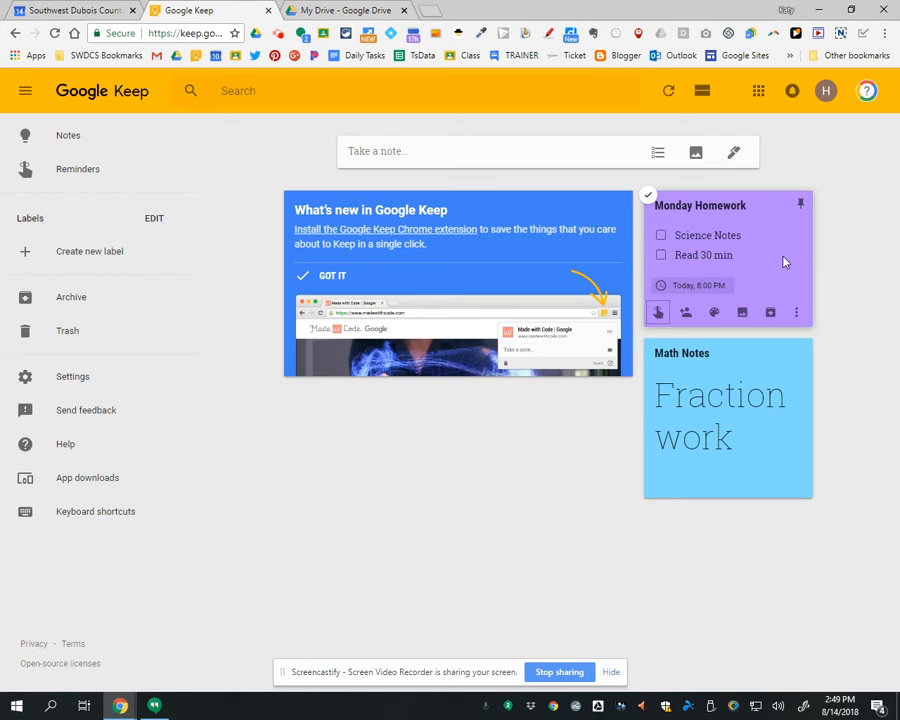
# Open Google Calendar from Keep to view the August 2018 month
pyautogui.click(432, 14)
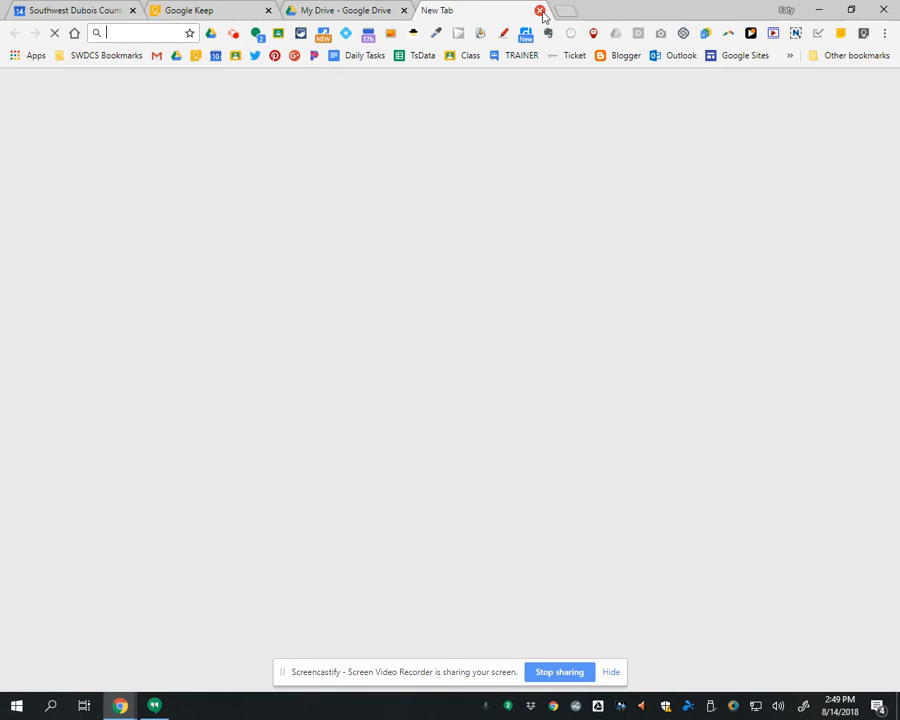
pyautogui.click(537, 10)
pyautogui.click(758, 90)
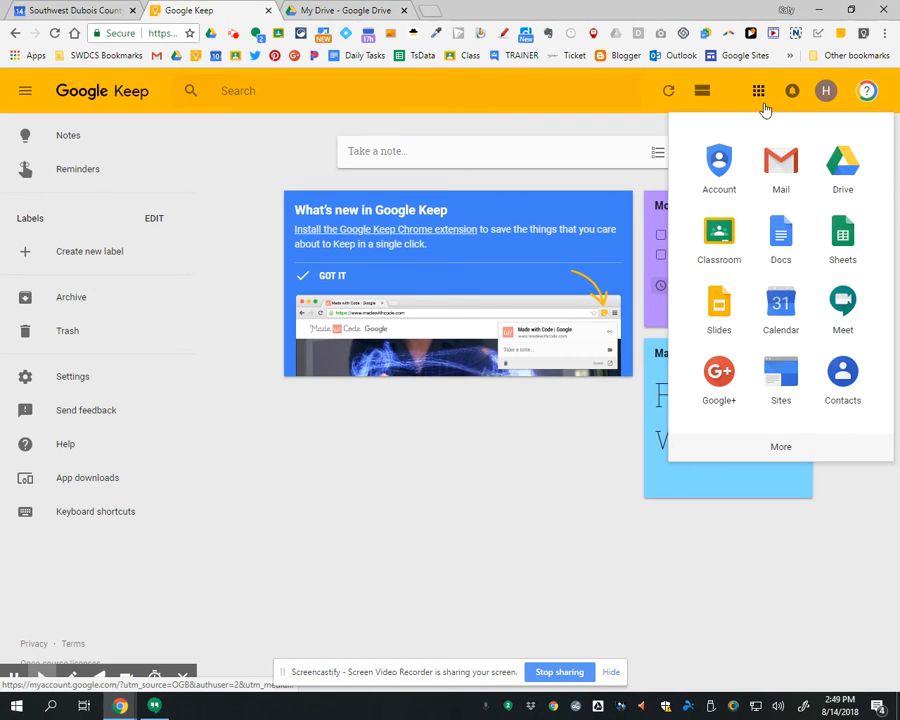
pyautogui.click(783, 301)
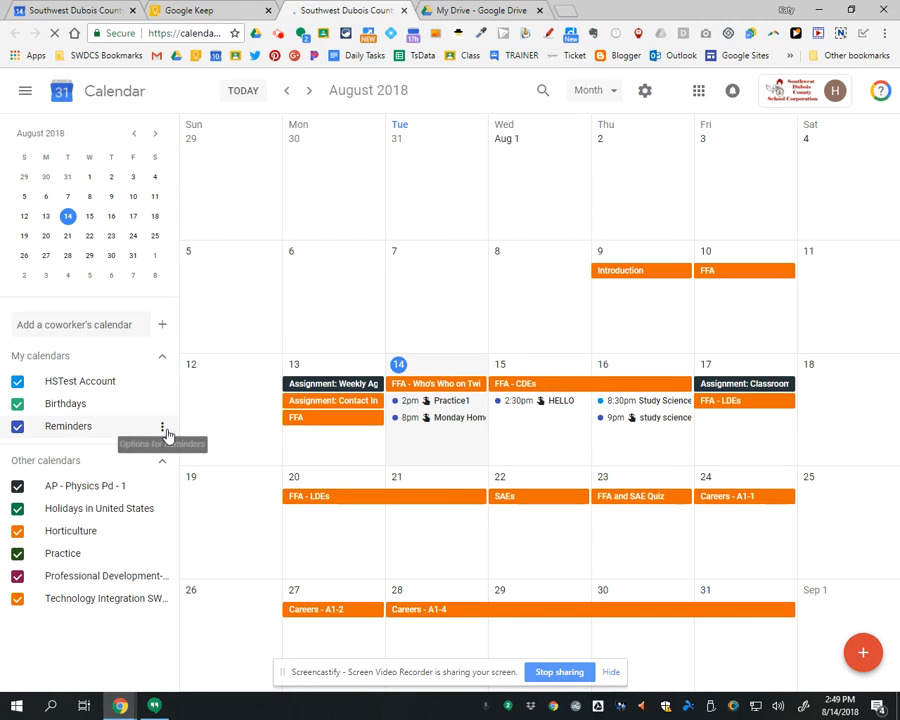
# Show the options for the Reminders calendar and return to Google Keep
pyautogui.click(164, 431)
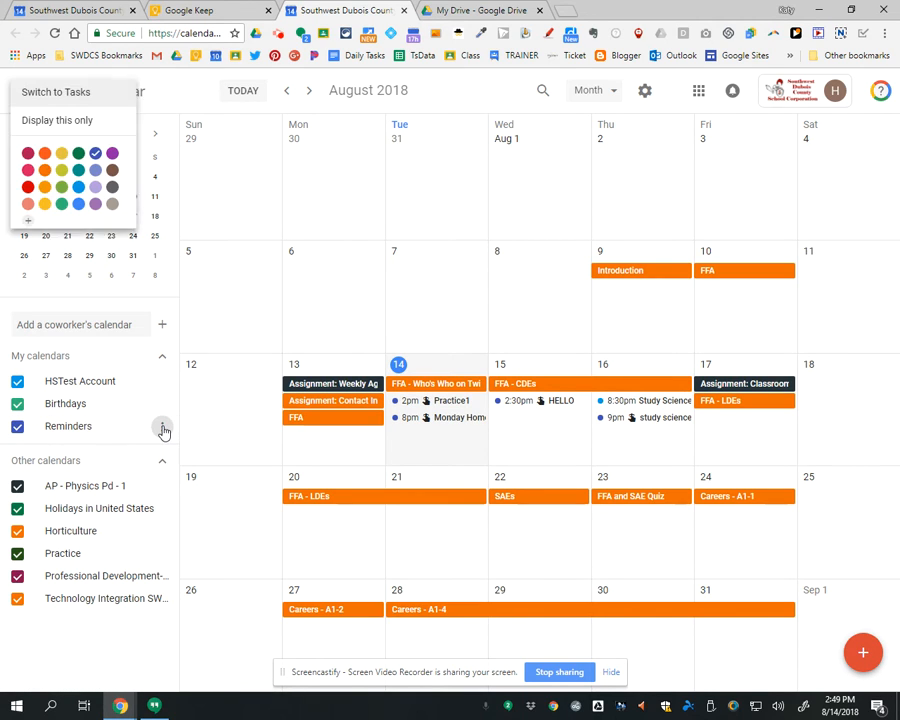
pyautogui.click(164, 431)
pyautogui.click(164, 431)
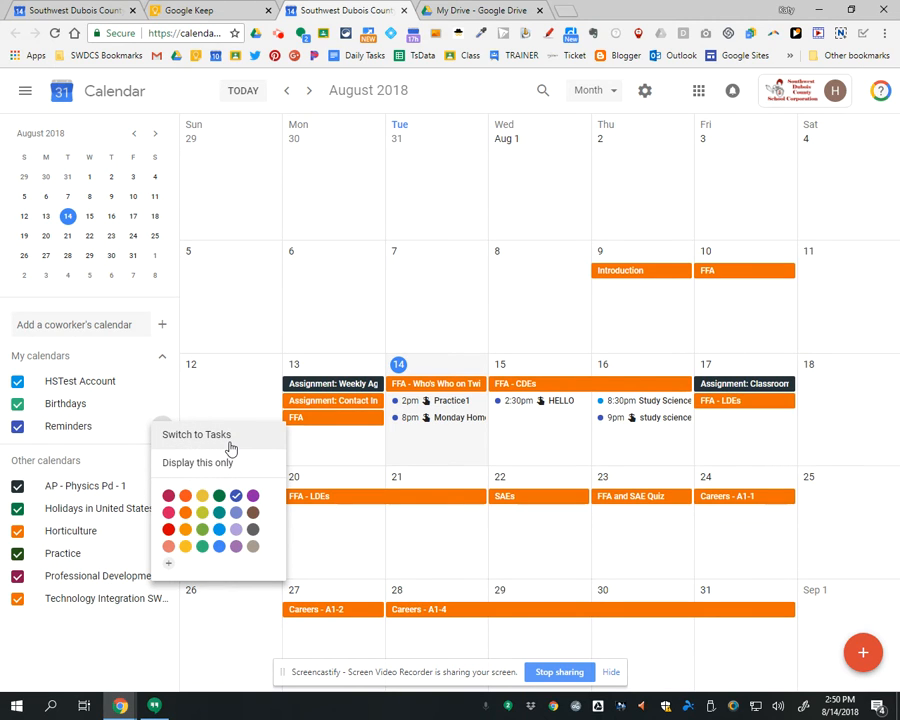
pyautogui.click(231, 12)
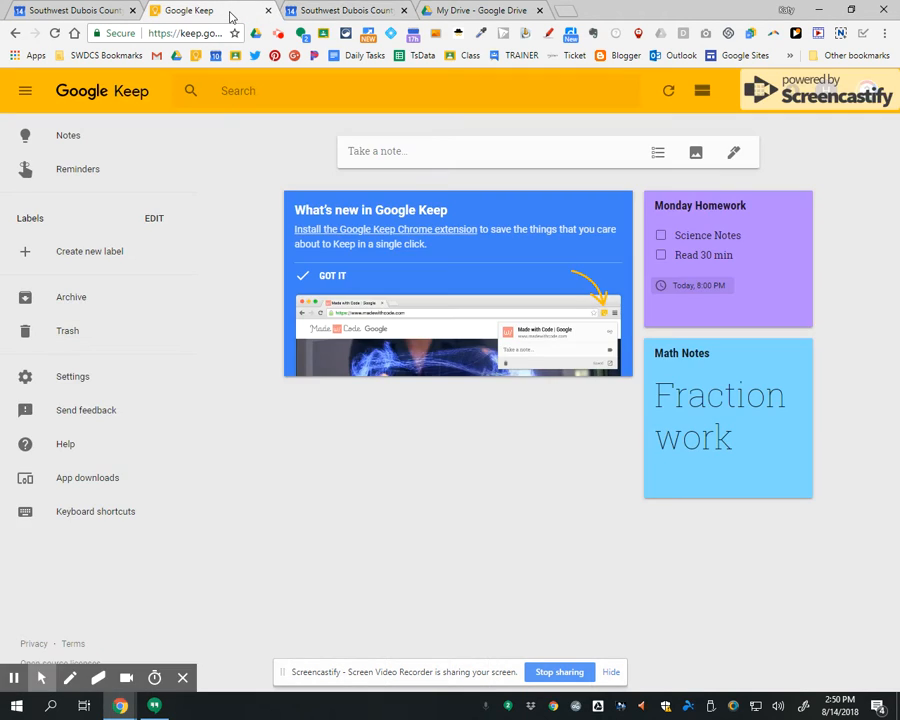
pyautogui.click(698, 160)
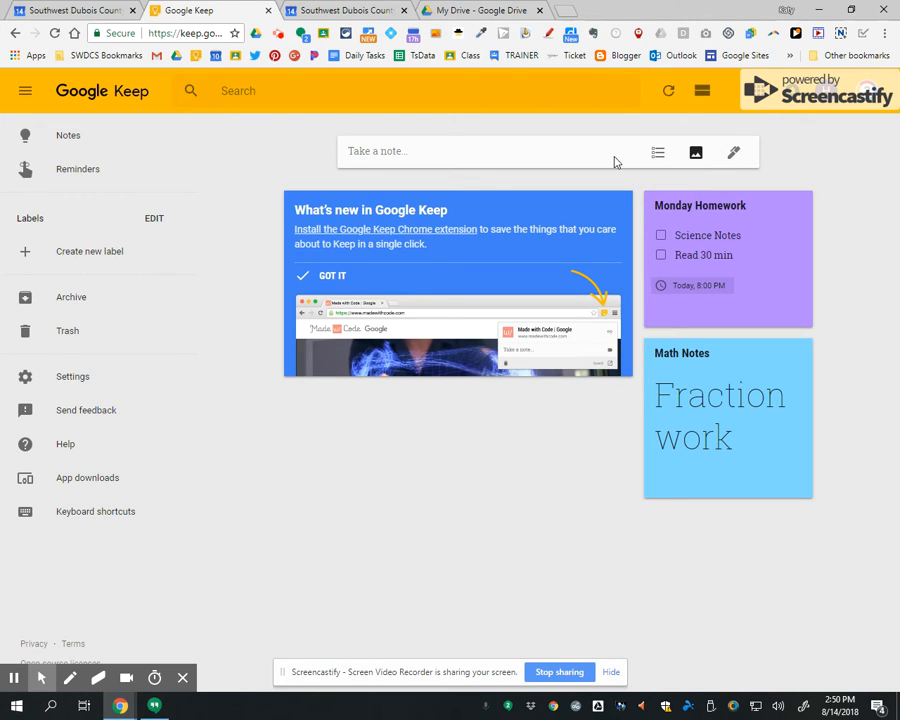
pyautogui.click(398, 155)
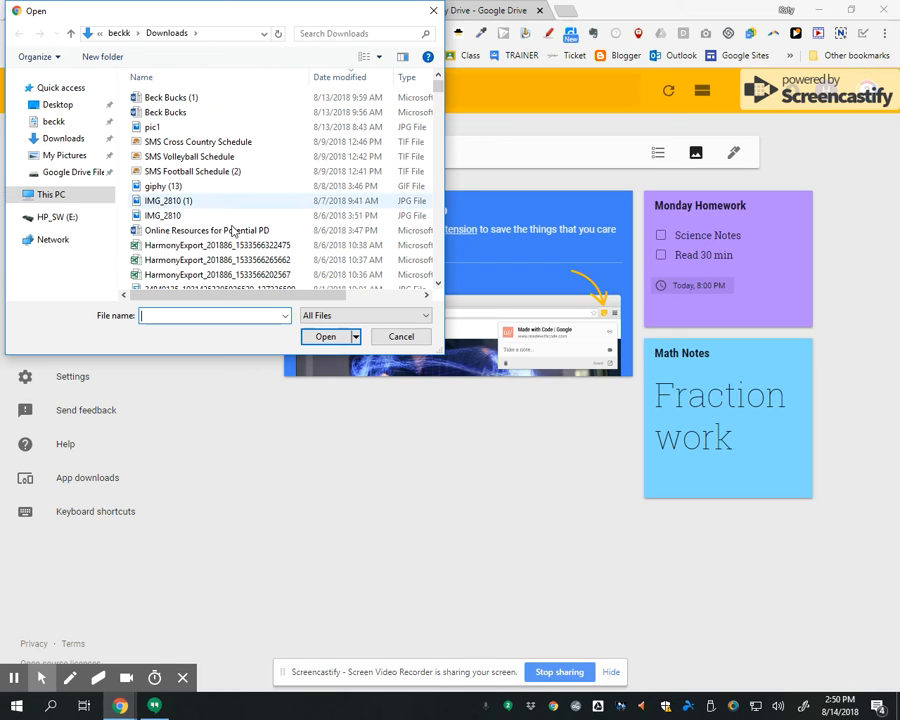
pyautogui.click(433, 10)
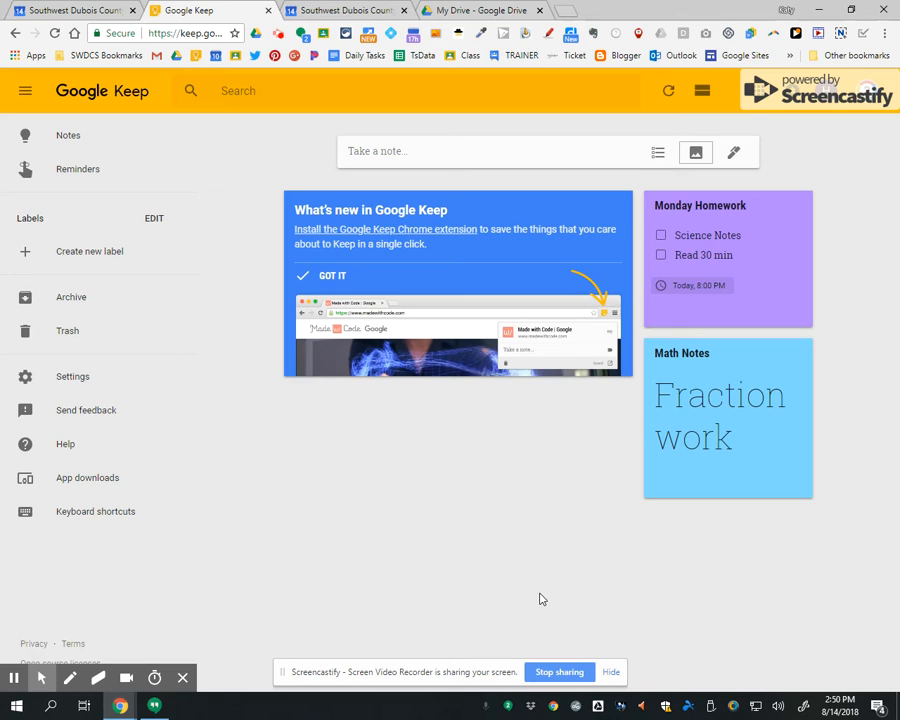
# Create a new drawing note and handwrite "hey" in large pen letters across the canvas
pyautogui.click(732, 155)
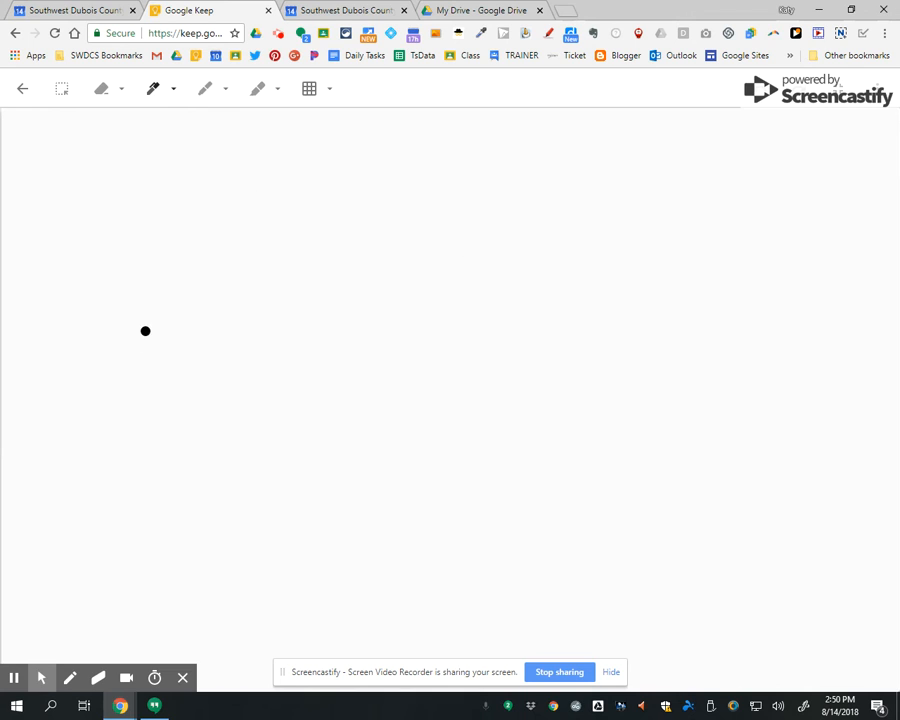
pyautogui.moveTo(182, 214)
pyautogui.mouseDown()
pyautogui.moveTo(178, 340)
pyautogui.moveTo(329, 520)
pyautogui.mouseUp()
pyautogui.moveTo(362, 515)
pyautogui.mouseDown()
pyautogui.moveTo(443, 517)
pyautogui.moveTo(450, 474)
pyautogui.mouseUp()
pyautogui.moveTo(457, 364)
pyautogui.mouseDown()
pyautogui.moveTo(604, 514)
pyautogui.moveTo(818, 246)
pyautogui.mouseUp()
pyautogui.moveTo(458, 297); pyautogui.dragTo(458, 388)
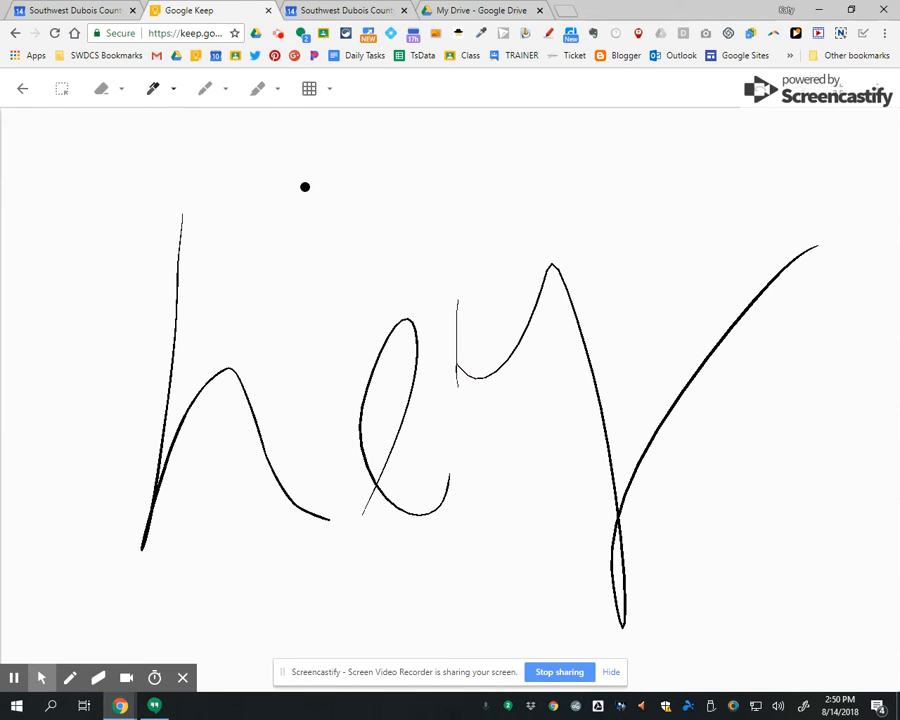
# Leave the drawing canvas, title the drawing note "Notes", and close it
pyautogui.click(21, 90)
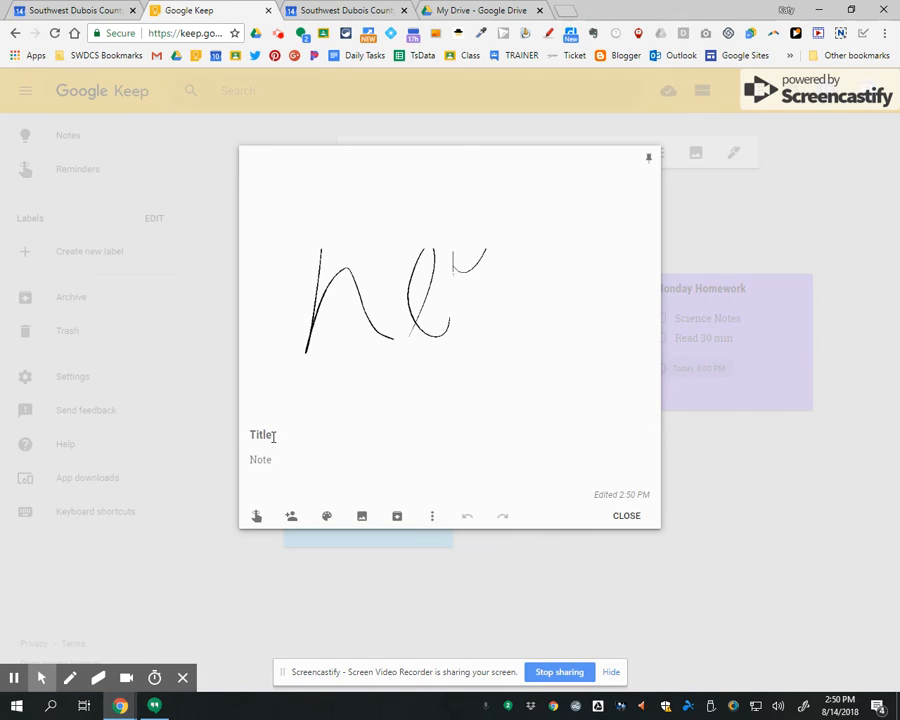
pyautogui.write('Notes')
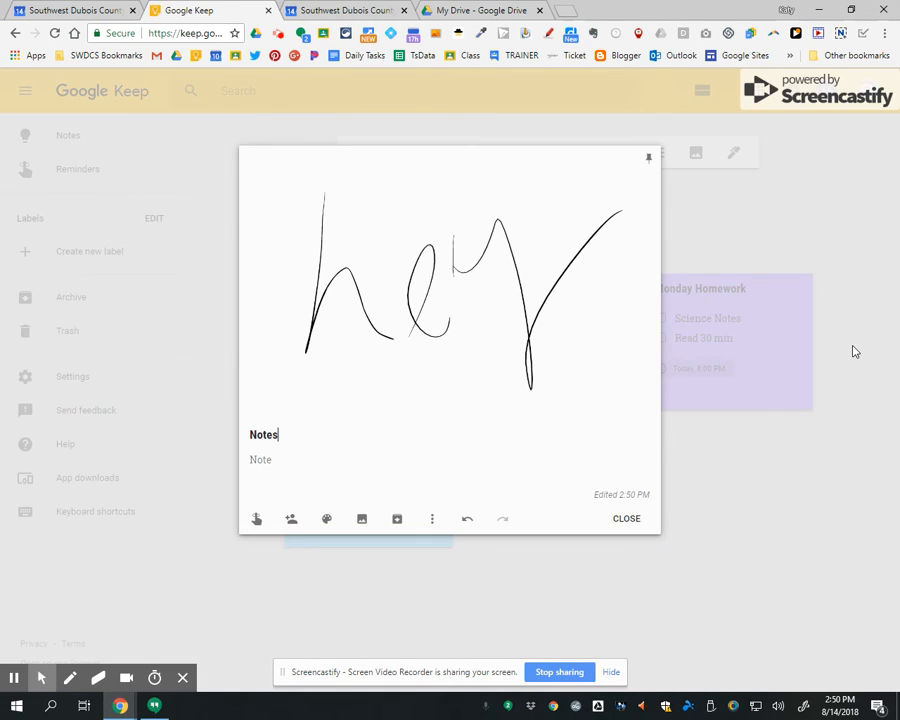
pyautogui.click(616, 519)
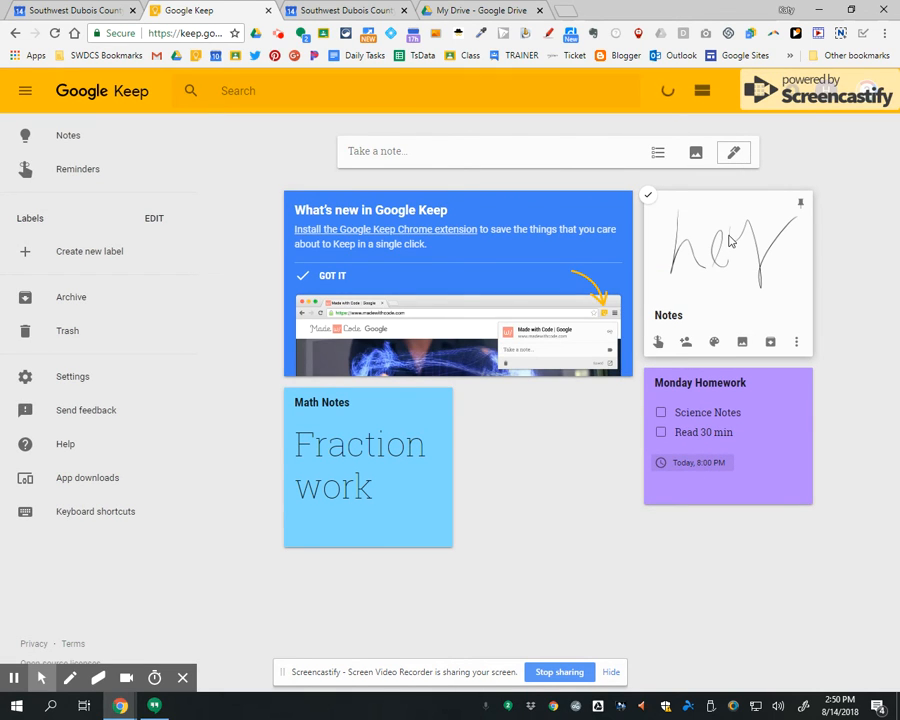
# Create an untitled text note reading "practice" and close it
pyautogui.click(449, 160)
pyautogui.write('P')
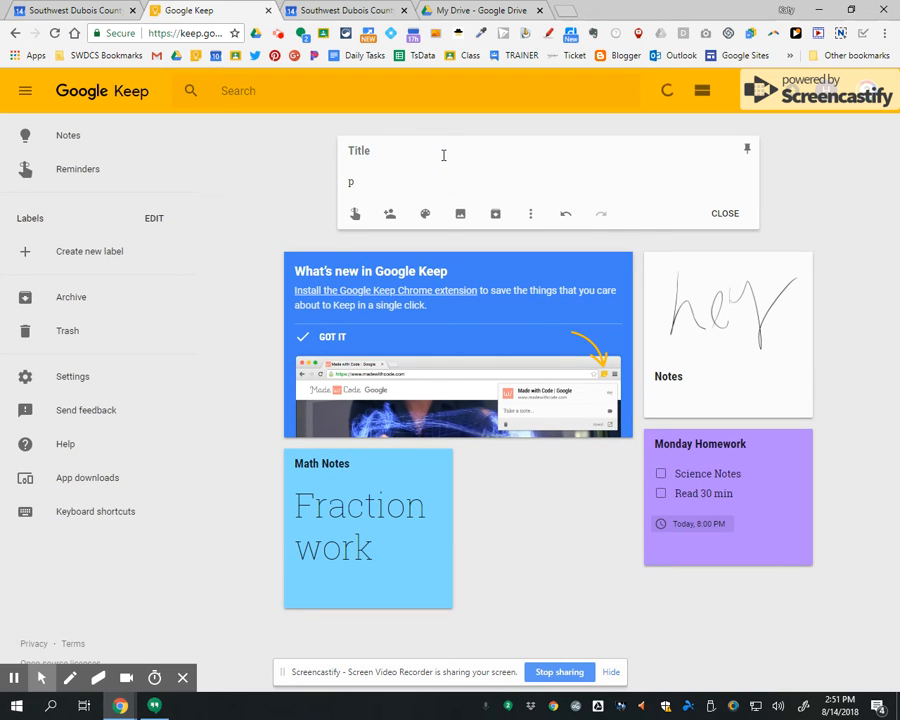
pyautogui.write('ractice')
pyautogui.press('Return')
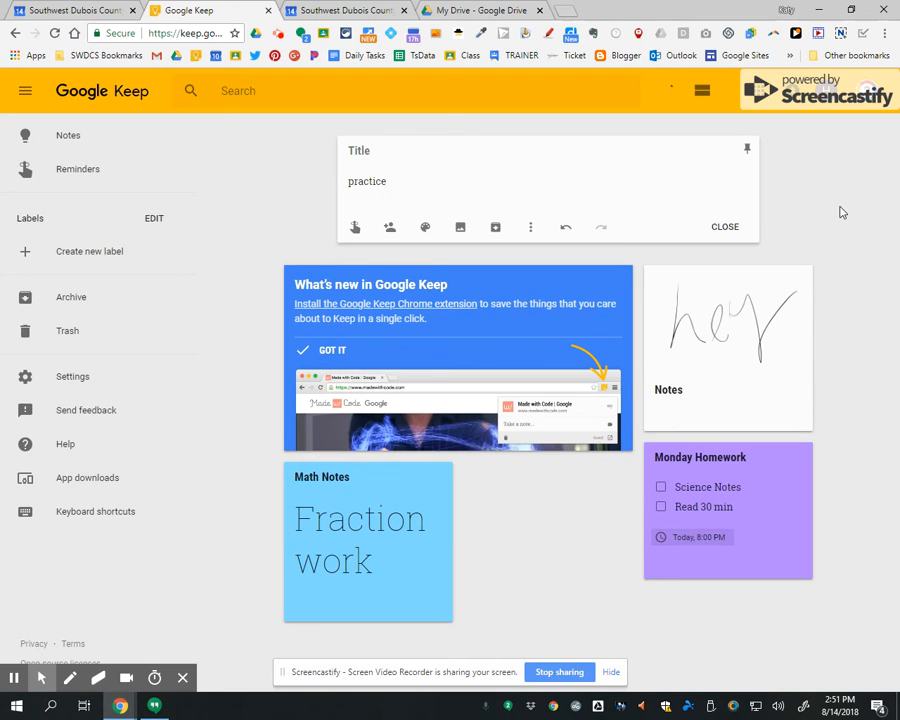
pyautogui.click(840, 212)
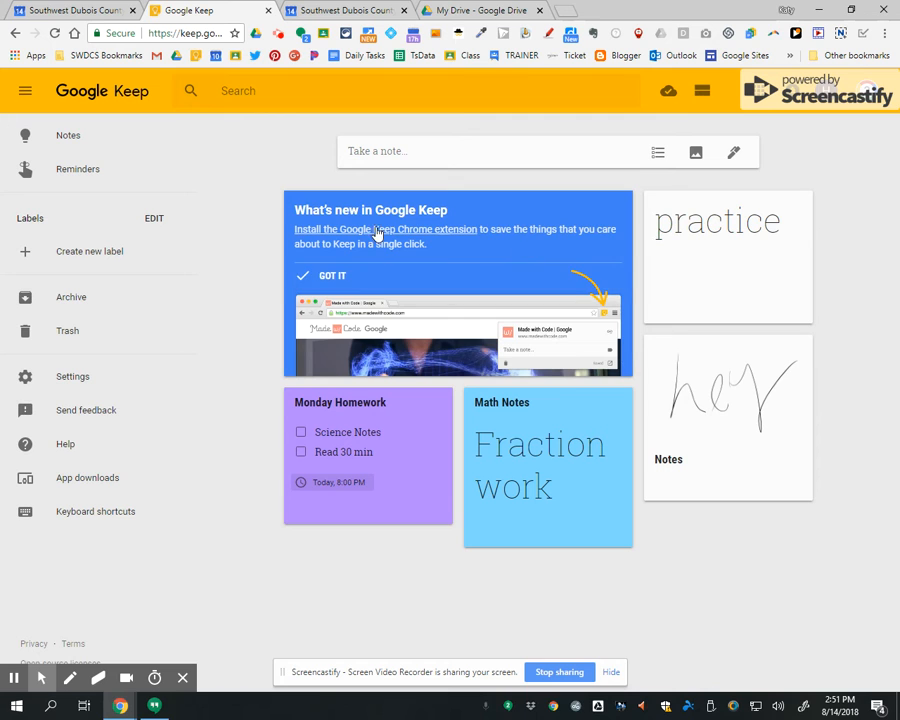
# Dismiss the What's new card and rearrange the notes with Math Notes in the first row and Monday Homework beneath practice
pyautogui.click(325, 276)
pyautogui.moveTo(560, 290); pyautogui.dragTo(780, 285)
pyautogui.moveTo(572, 322); pyautogui.dragTo(446, 321)
pyautogui.moveTo(536, 346)
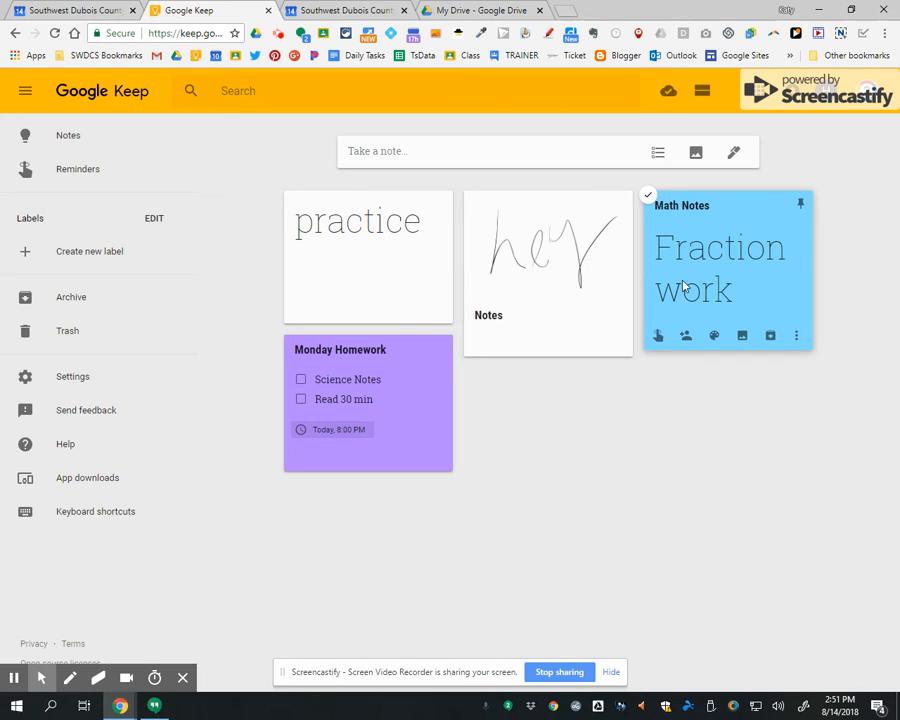
pyautogui.moveTo(718, 343)
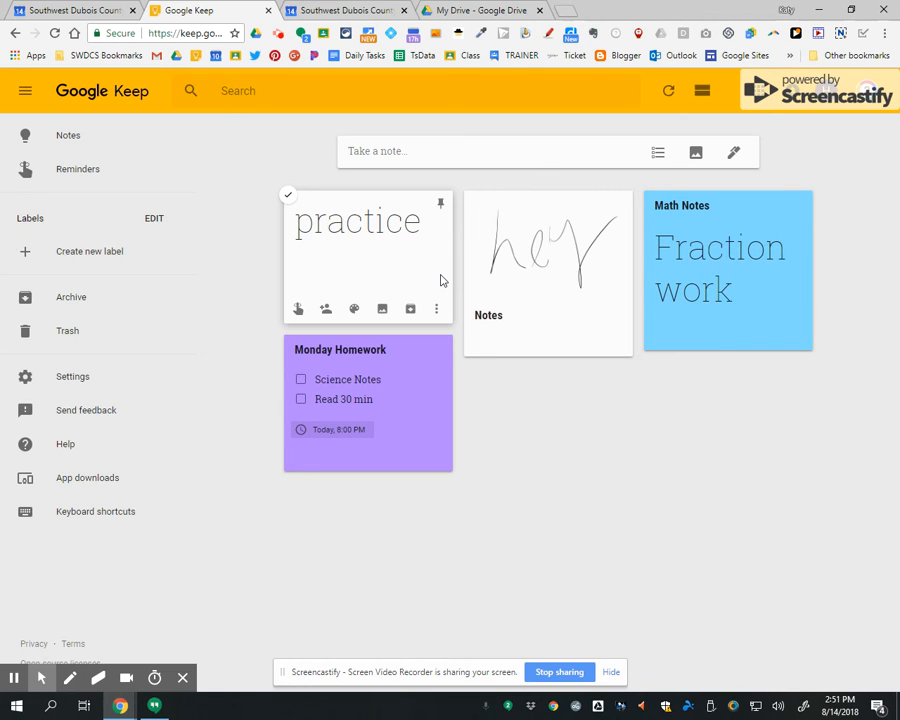
pyautogui.click(462, 158)
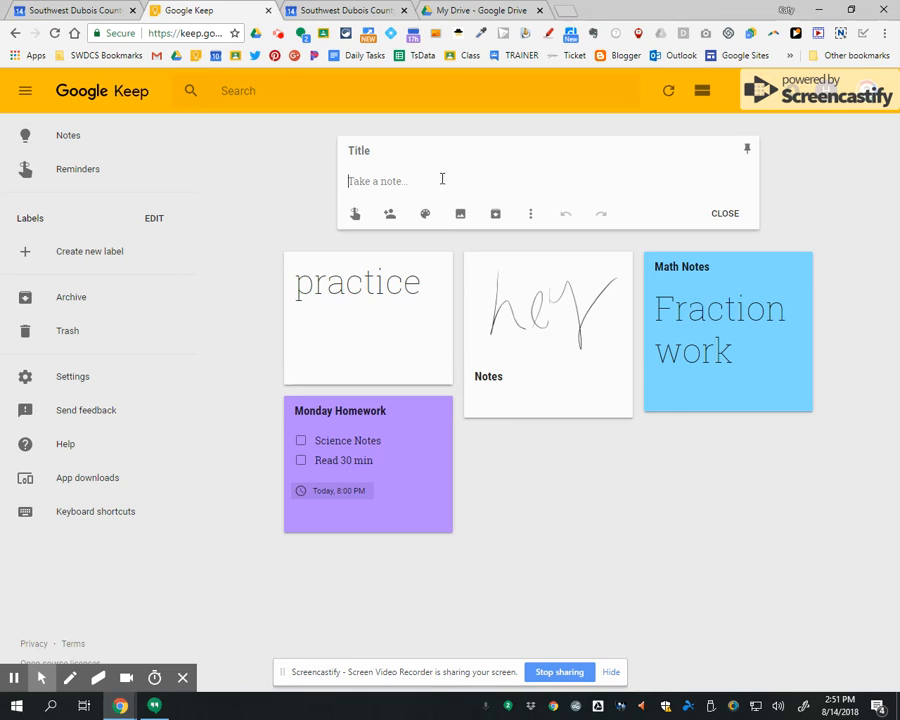
pyautogui.click(531, 211)
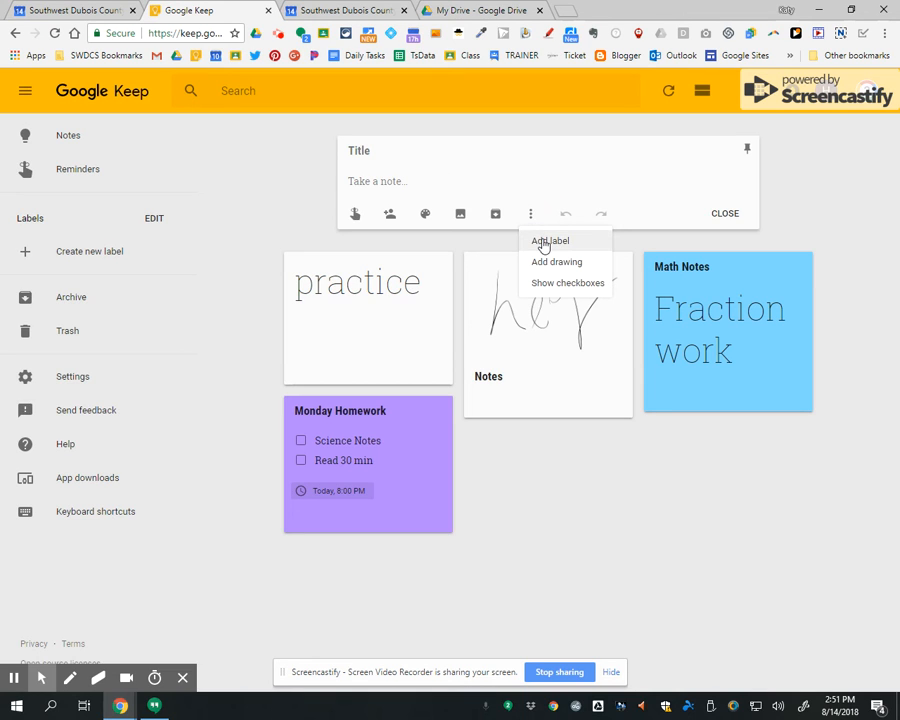
pyautogui.click(545, 286)
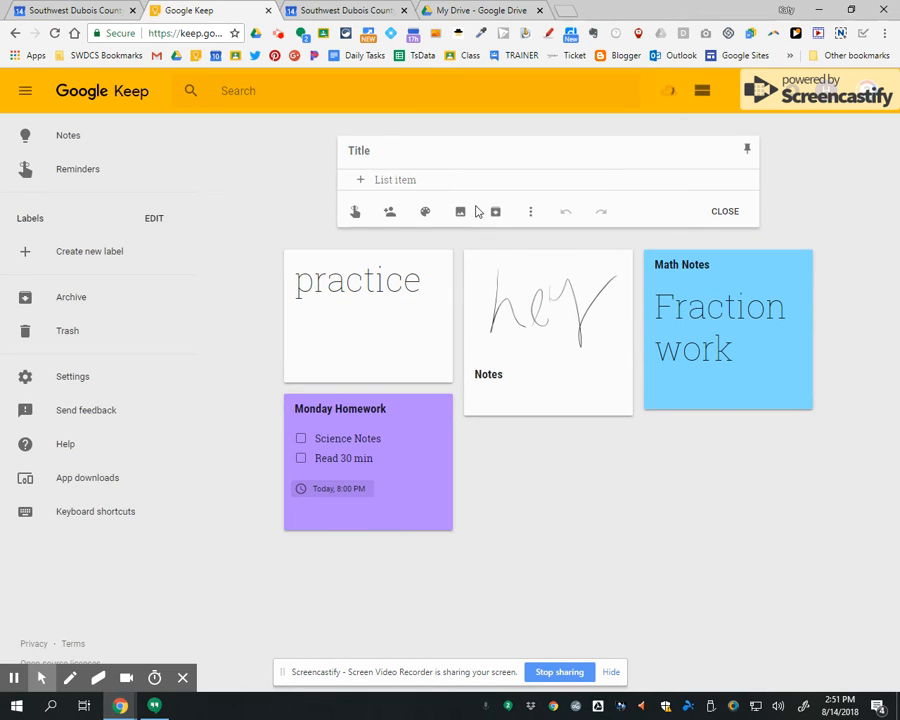
pyautogui.click(612, 516)
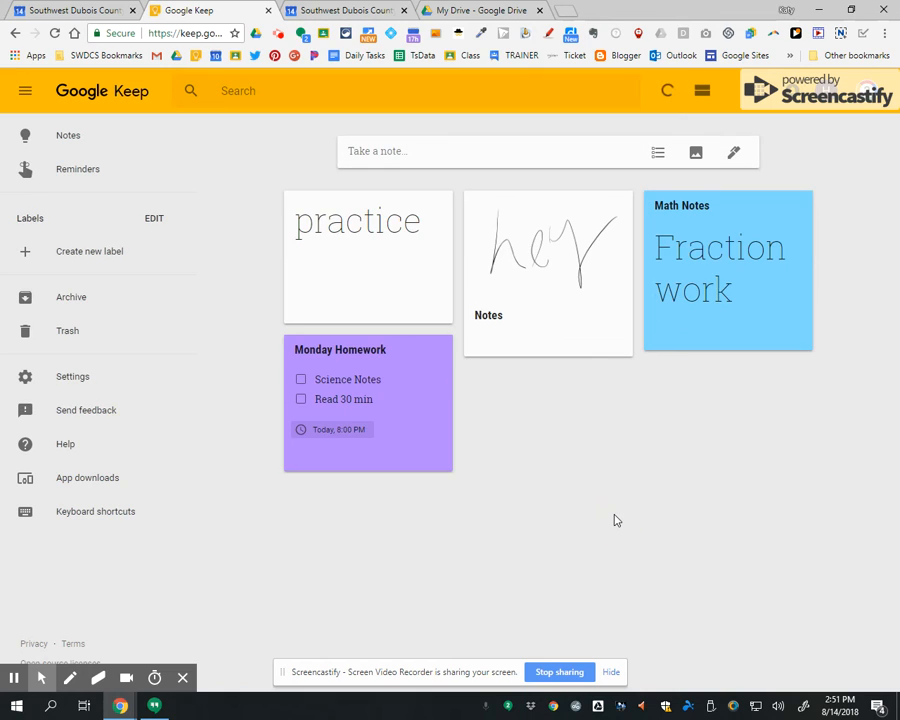
# Mark the Science Notes item in the Monday Homework checklist as done
pyautogui.click(300, 382)
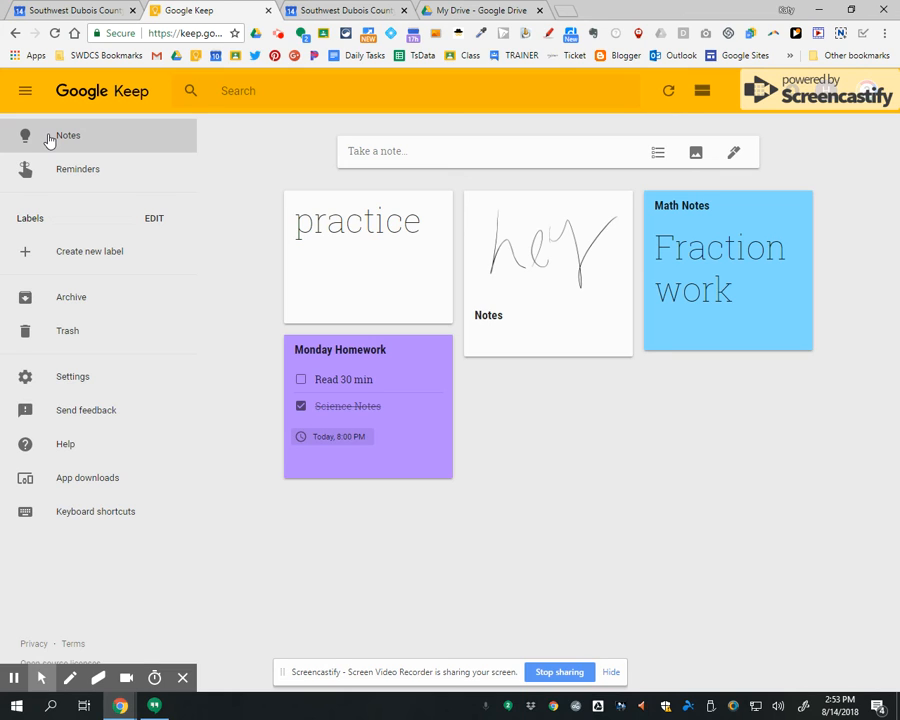
# Open the Reminders view and create two labels named Homework and Personal
pyautogui.click(62, 174)
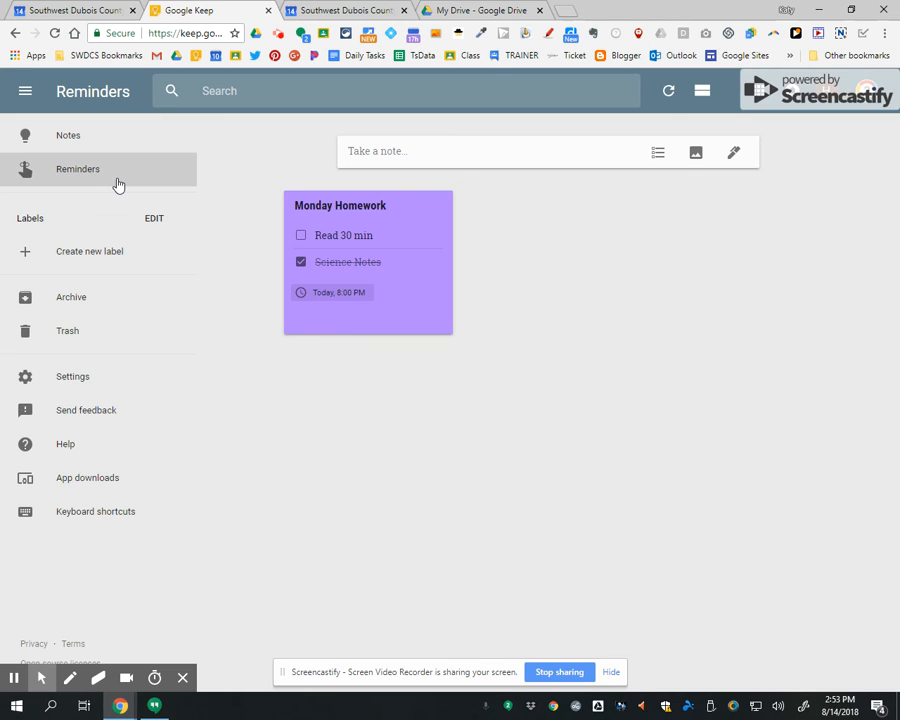
pyautogui.click(90, 255)
pyautogui.write('Homework')
pyautogui.press('Return')
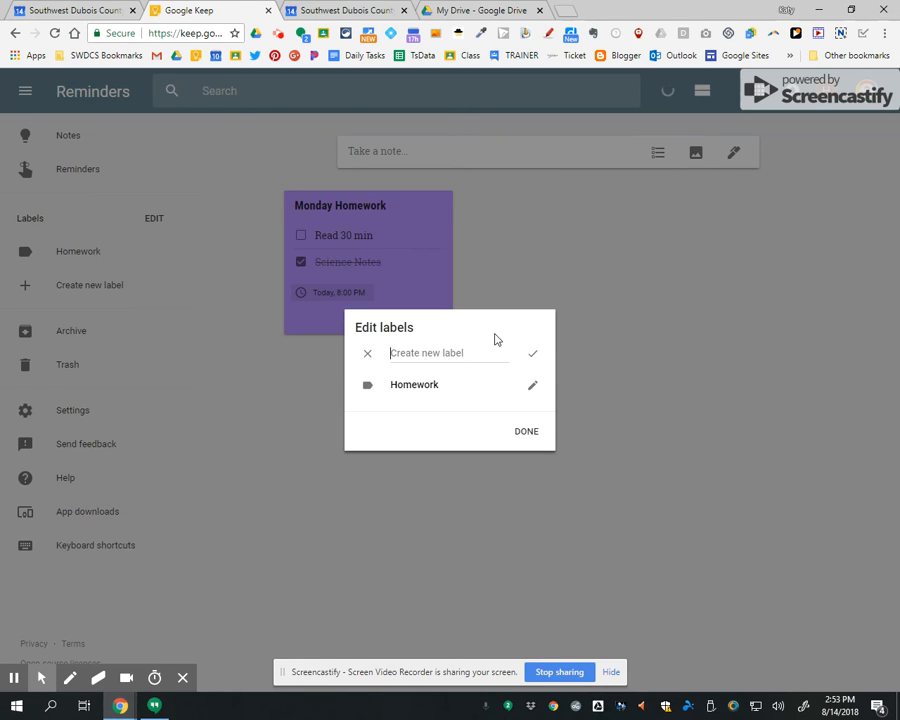
pyautogui.write('Personal')
pyautogui.click(524, 431)
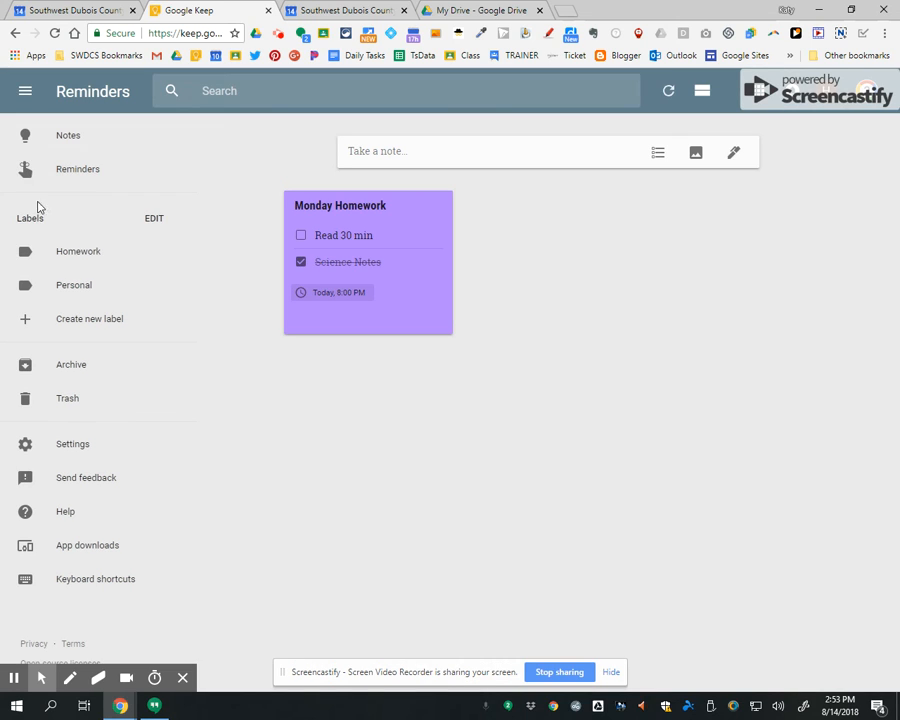
# Return to all notes and assign the Personal label to the drawing note titled Notes
pyautogui.click(81, 147)
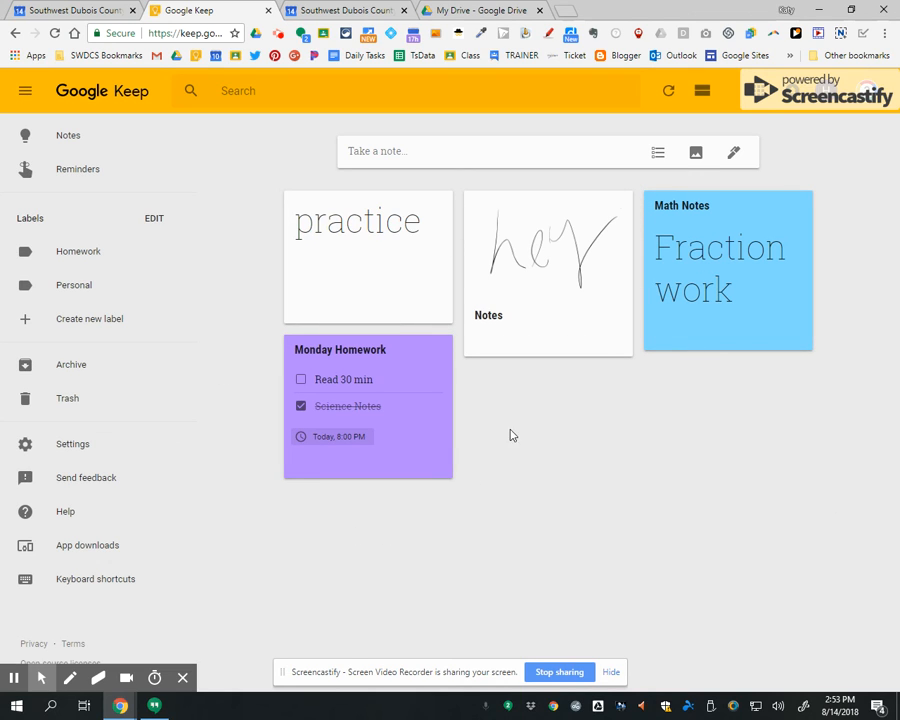
pyautogui.click(617, 343)
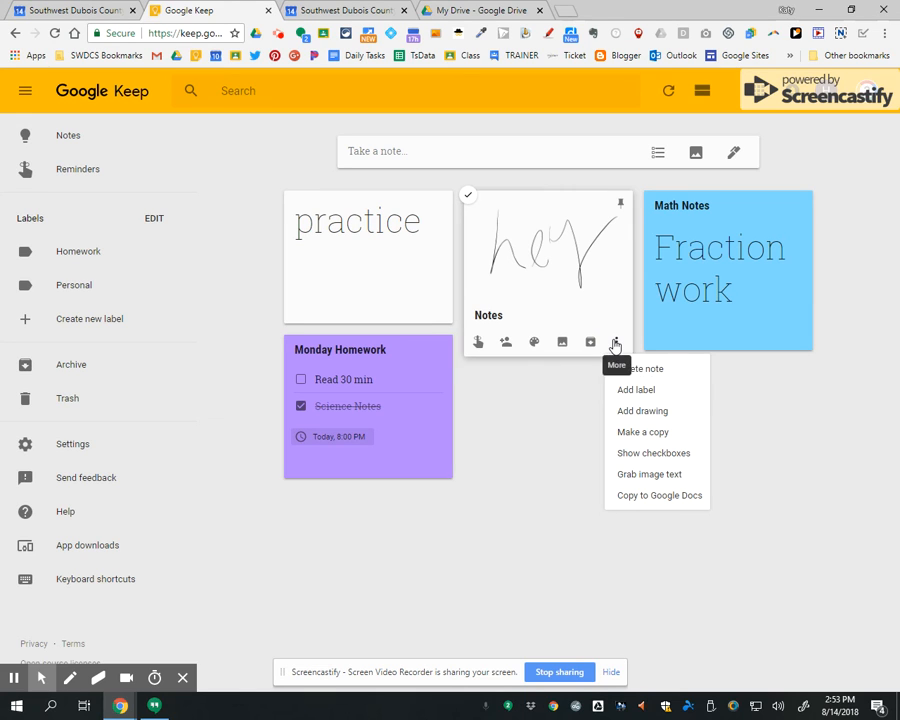
pyautogui.click(628, 392)
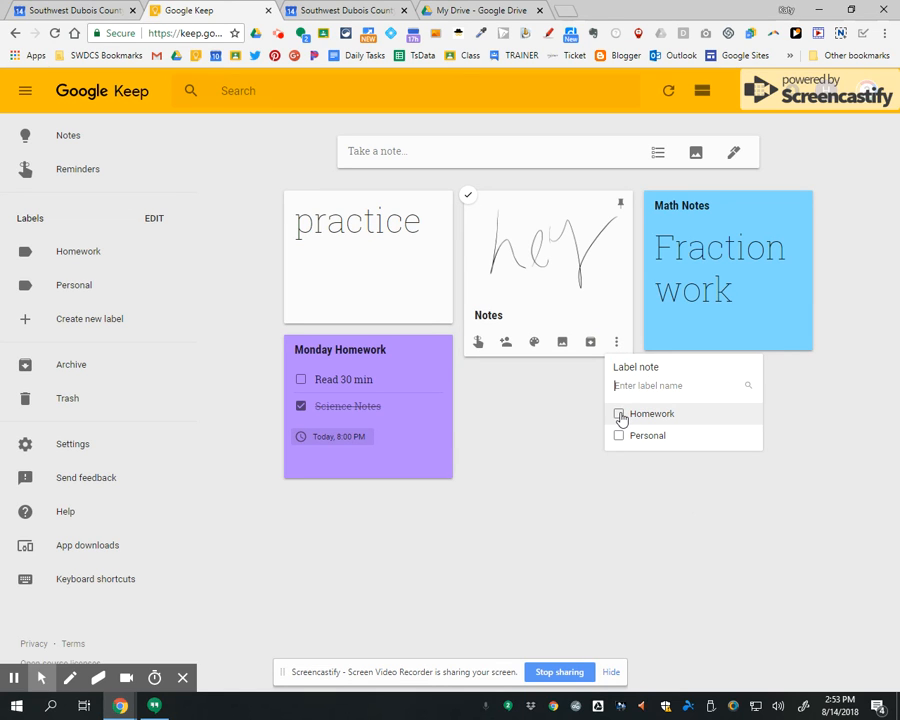
pyautogui.click(619, 436)
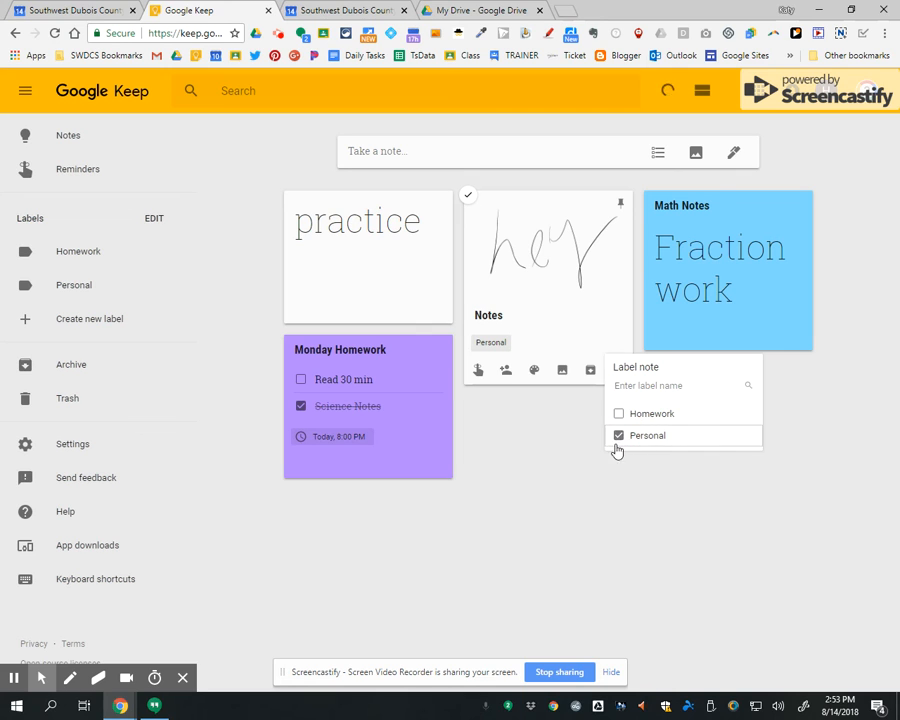
# Assign the Homework label to the Monday Homework checklist
pyautogui.click(436, 465)
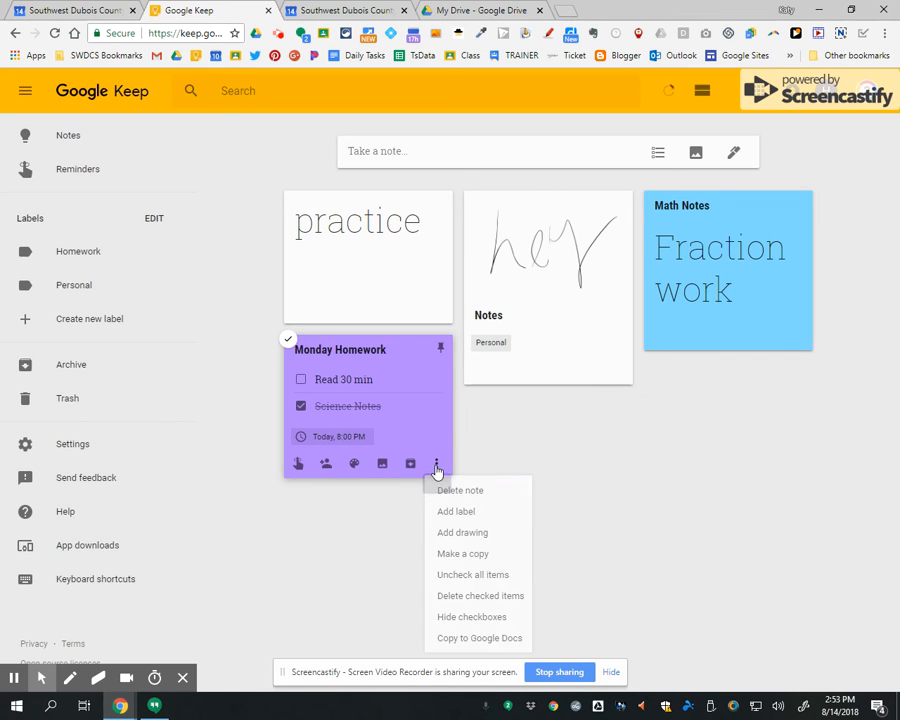
pyautogui.click(450, 512)
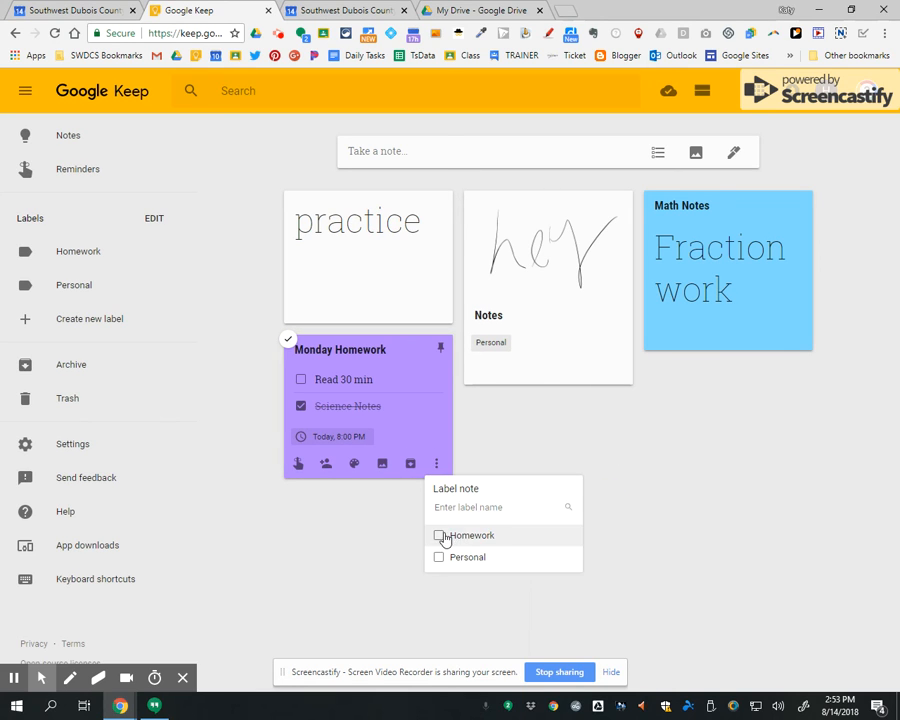
pyautogui.click(438, 537)
pyautogui.click(653, 473)
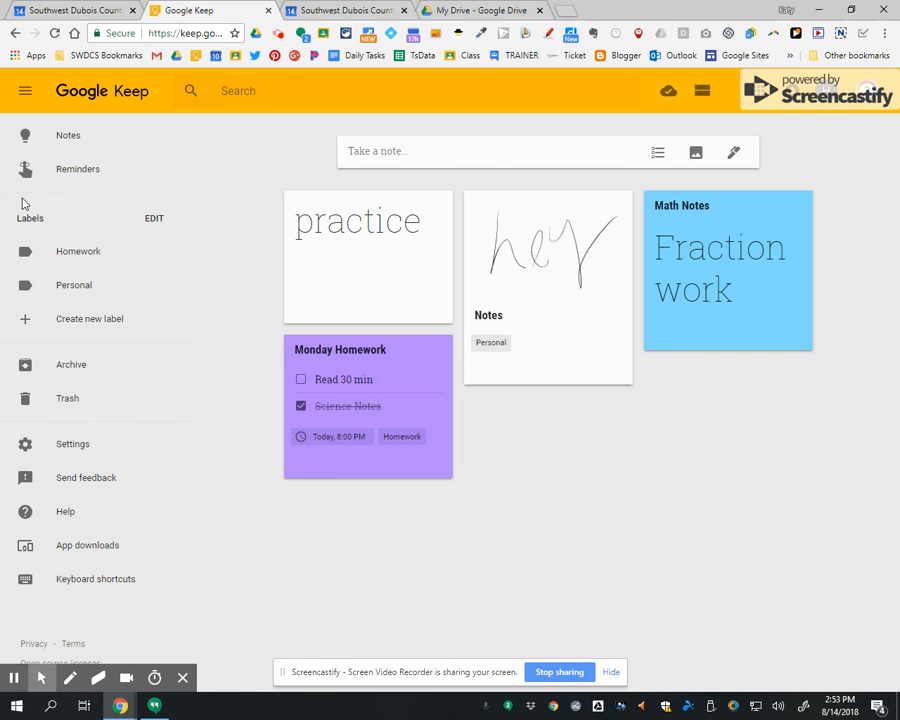
# View the notes filed under the Homework and Personal labels
pyautogui.click(93, 251)
pyautogui.click(94, 293)
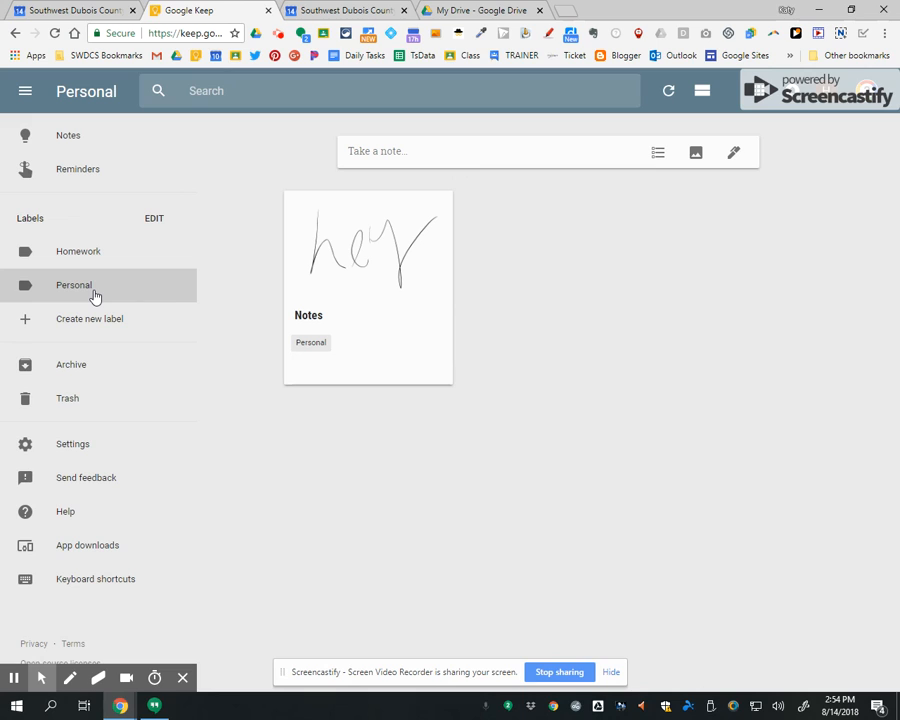
pyautogui.click(76, 253)
pyautogui.click(75, 286)
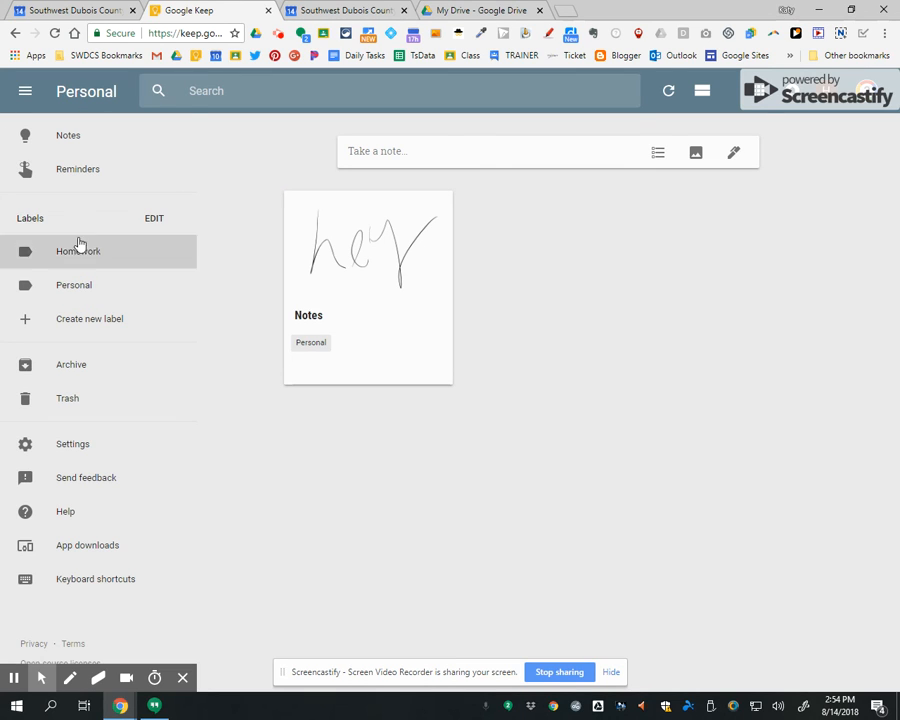
# Return to all notes and archive the practice note
pyautogui.click(80, 139)
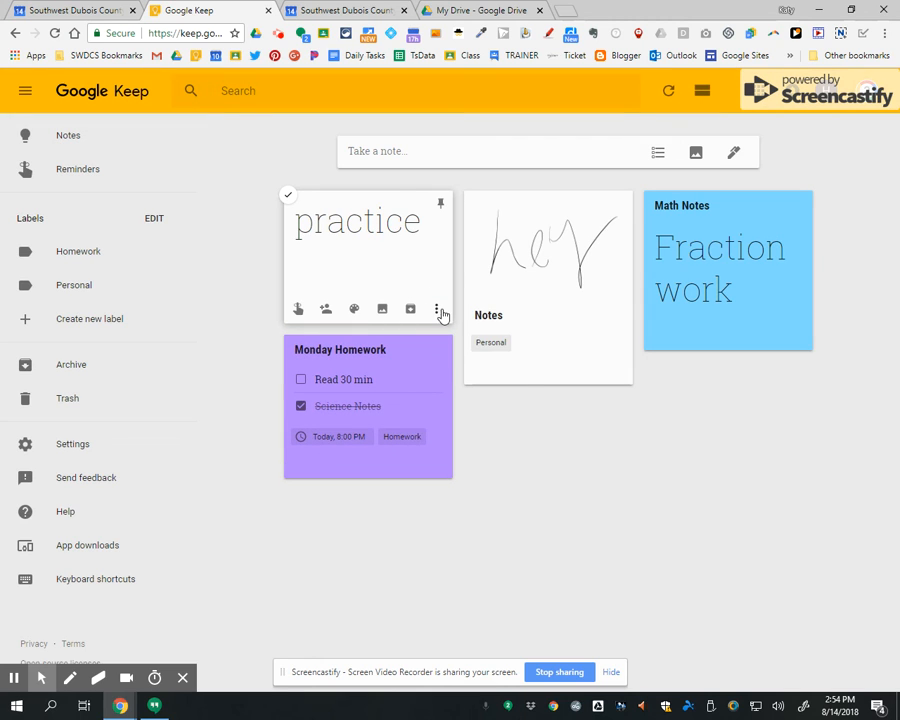
pyautogui.click(436, 309)
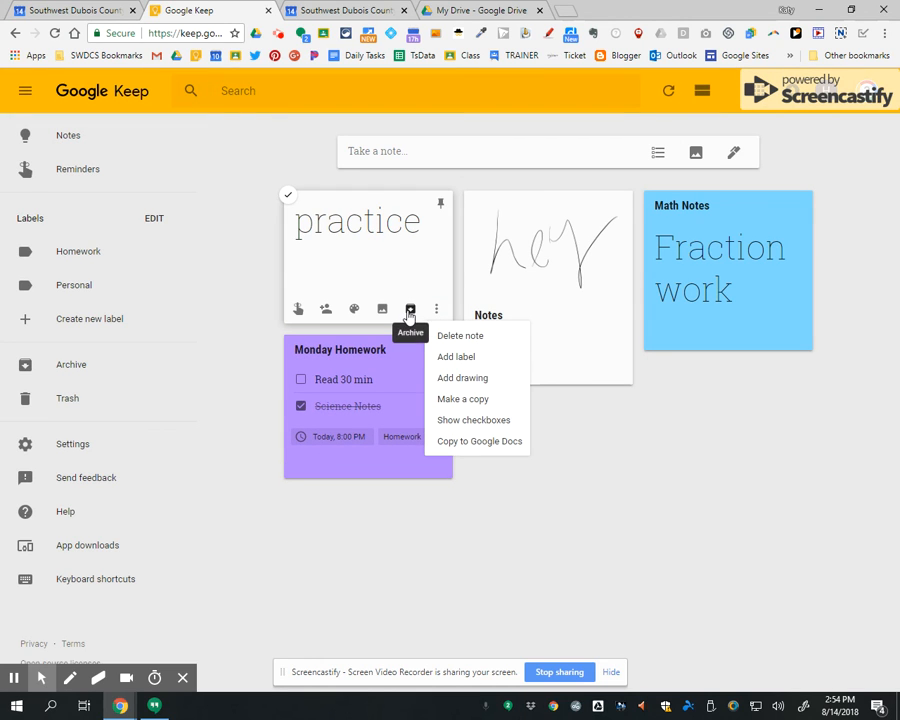
pyautogui.click(410, 312)
pyautogui.click(410, 312)
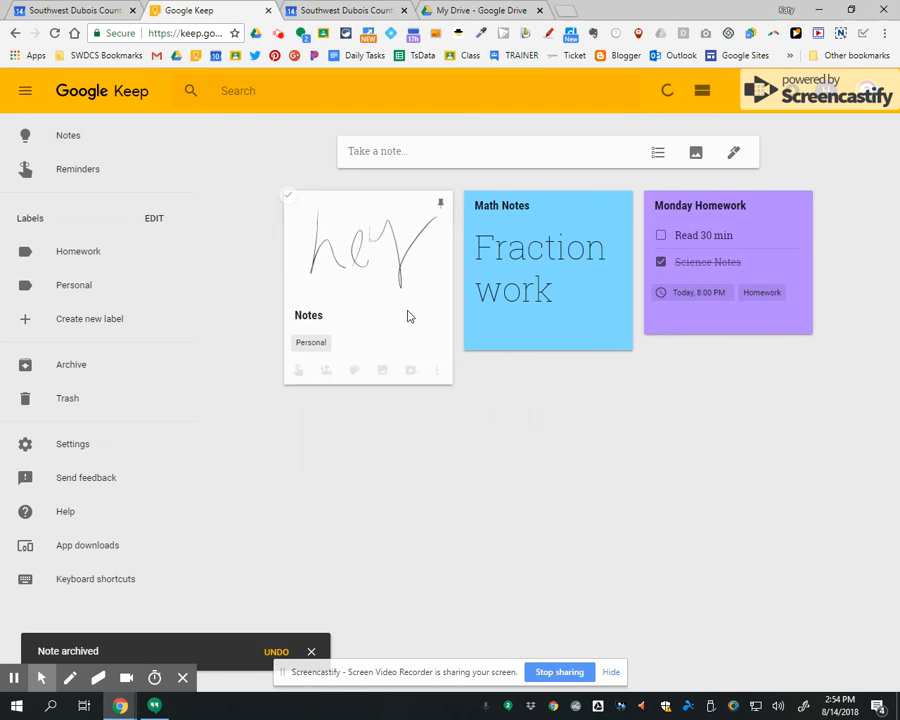
# Open the archive and delete the practice note from it
pyautogui.click(40, 370)
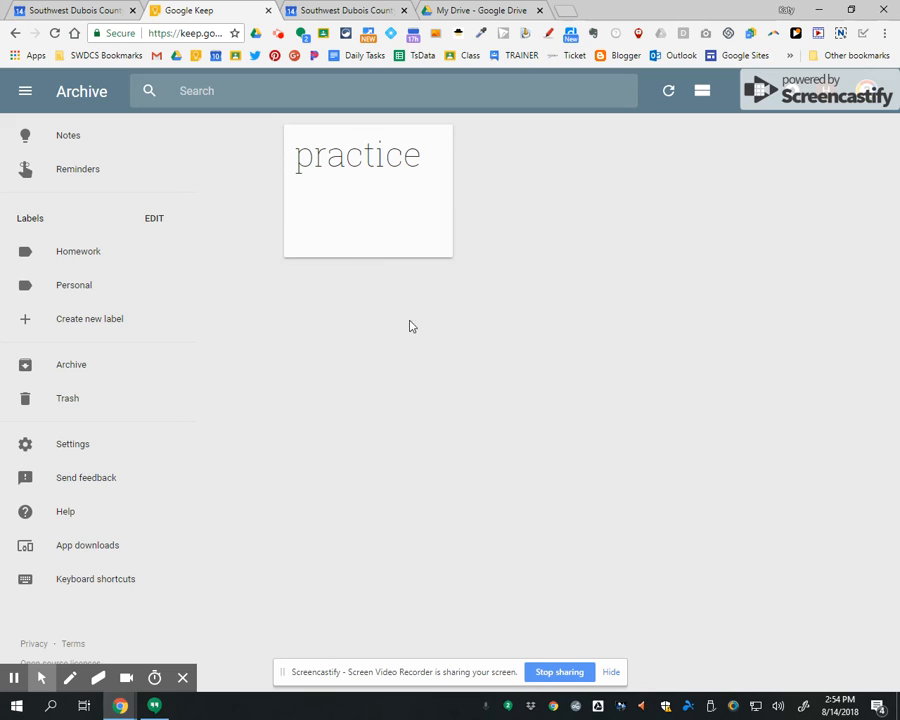
pyautogui.click(438, 246)
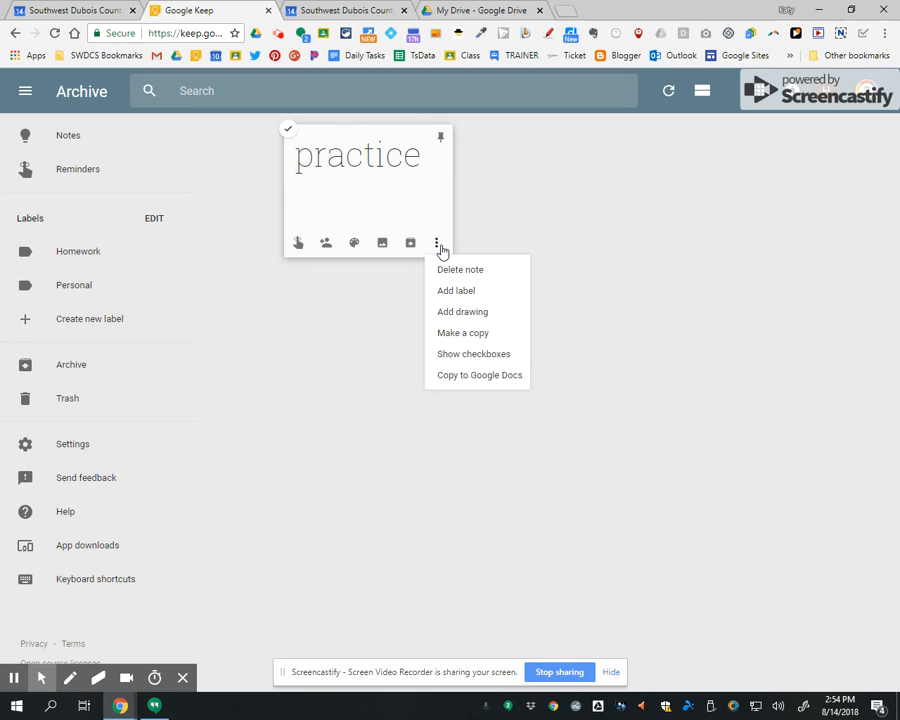
pyautogui.click(441, 249)
pyautogui.click(441, 249)
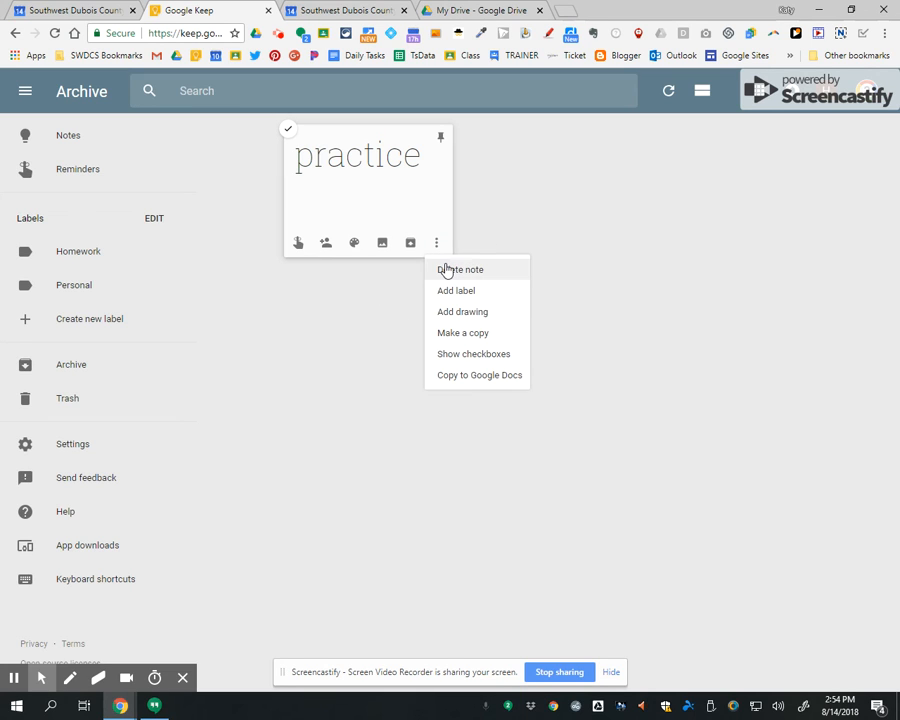
pyautogui.click(447, 270)
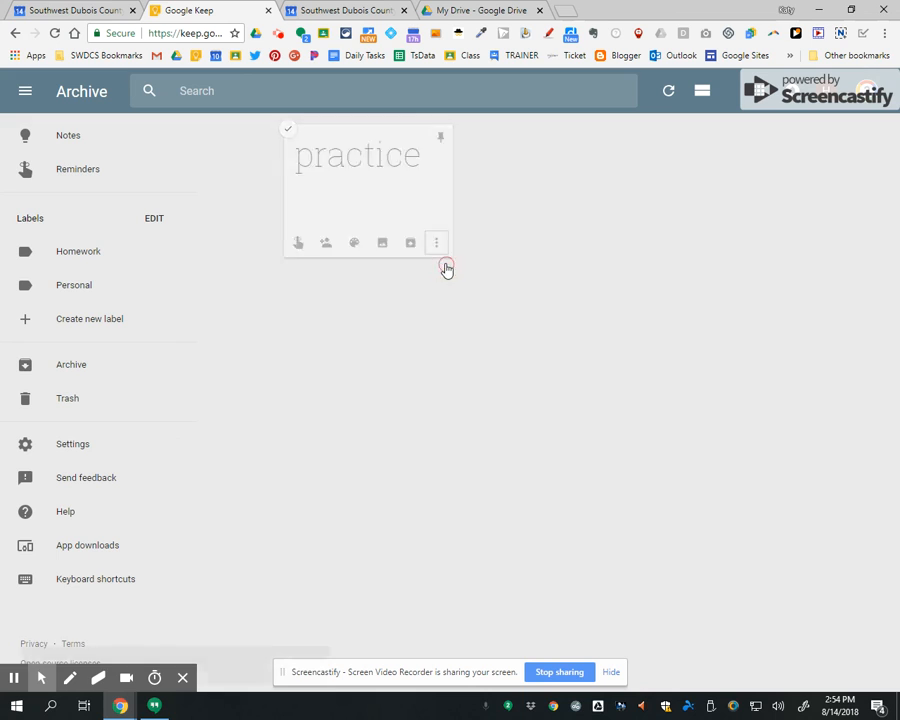
# From all notes, filter the search by the blue color and clear the filter
pyautogui.click(79, 150)
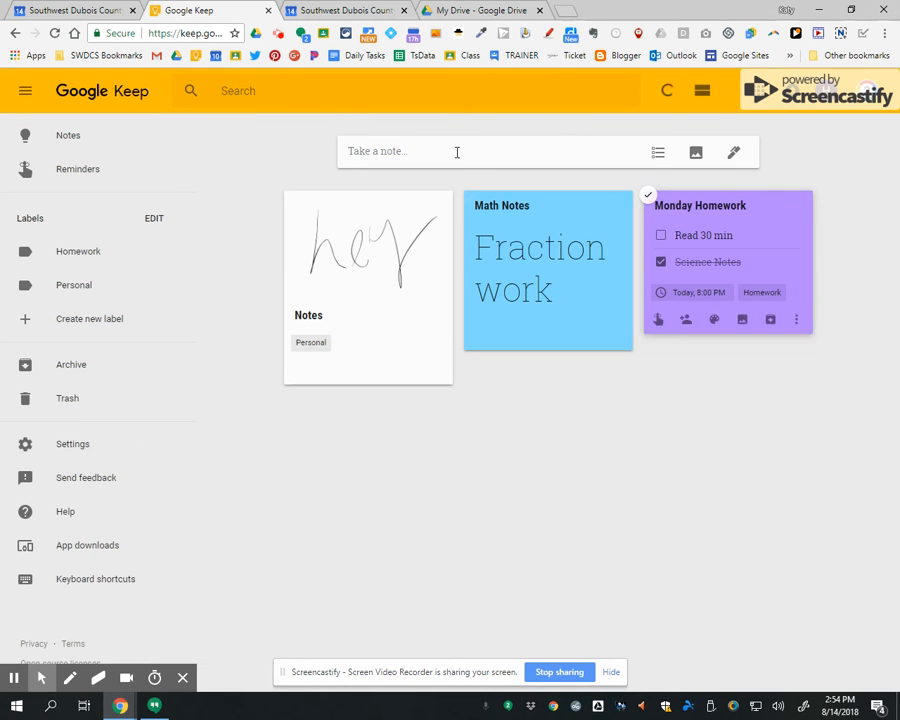
pyautogui.click(300, 94)
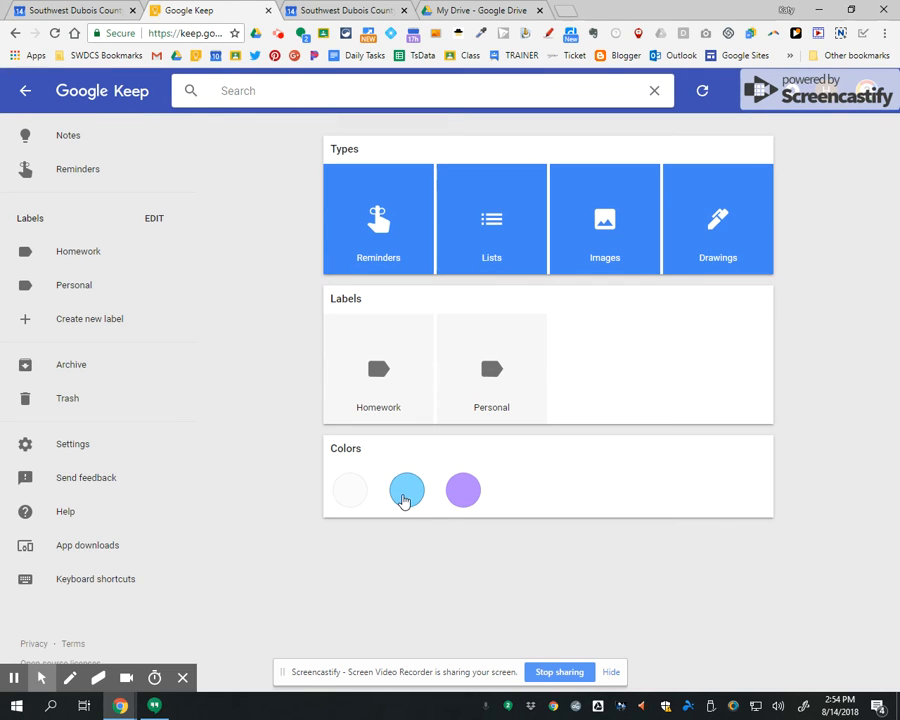
pyautogui.click(405, 497)
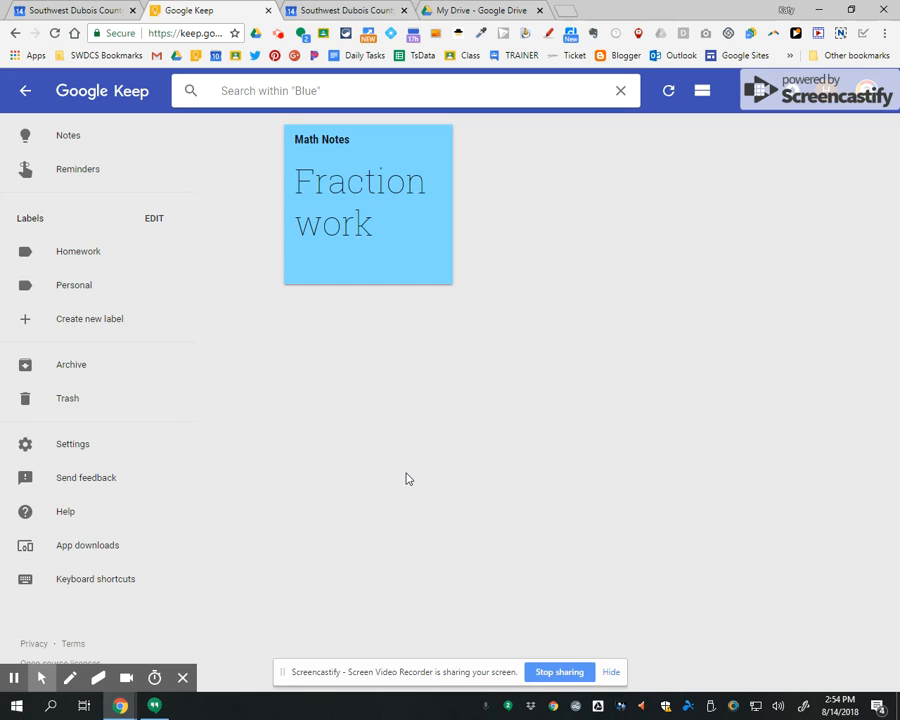
pyautogui.click(619, 92)
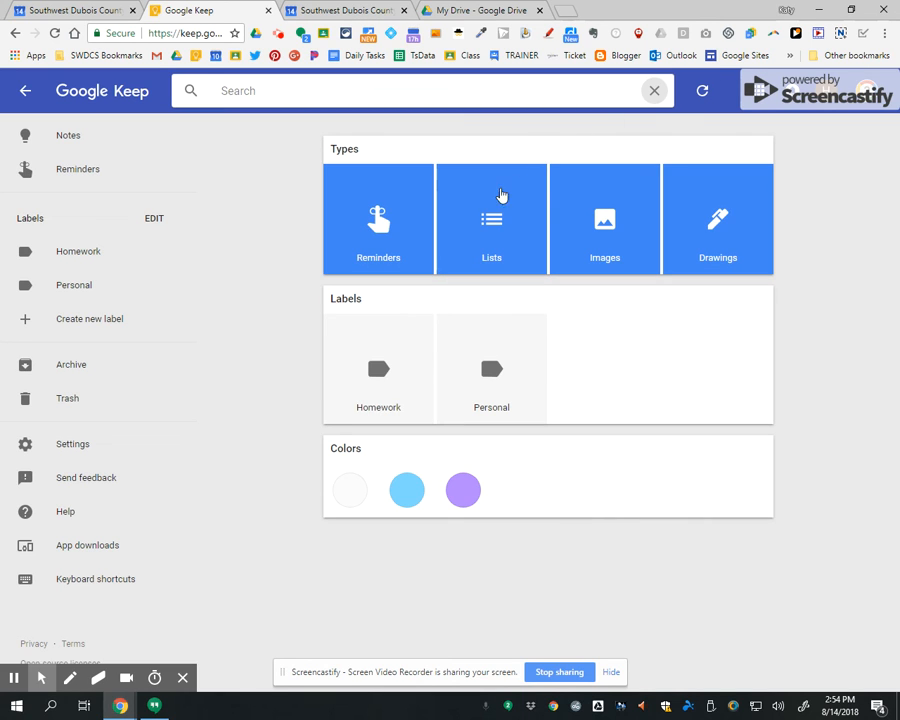
# Search the notes for "homew" and return to all notes
pyautogui.click(321, 96)
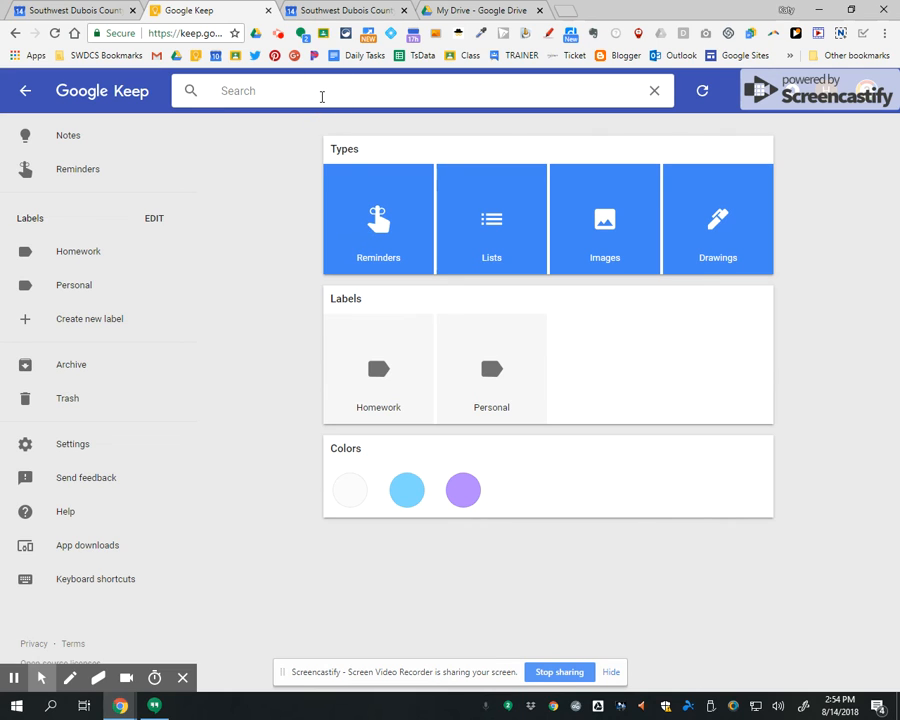
pyautogui.write('homew')
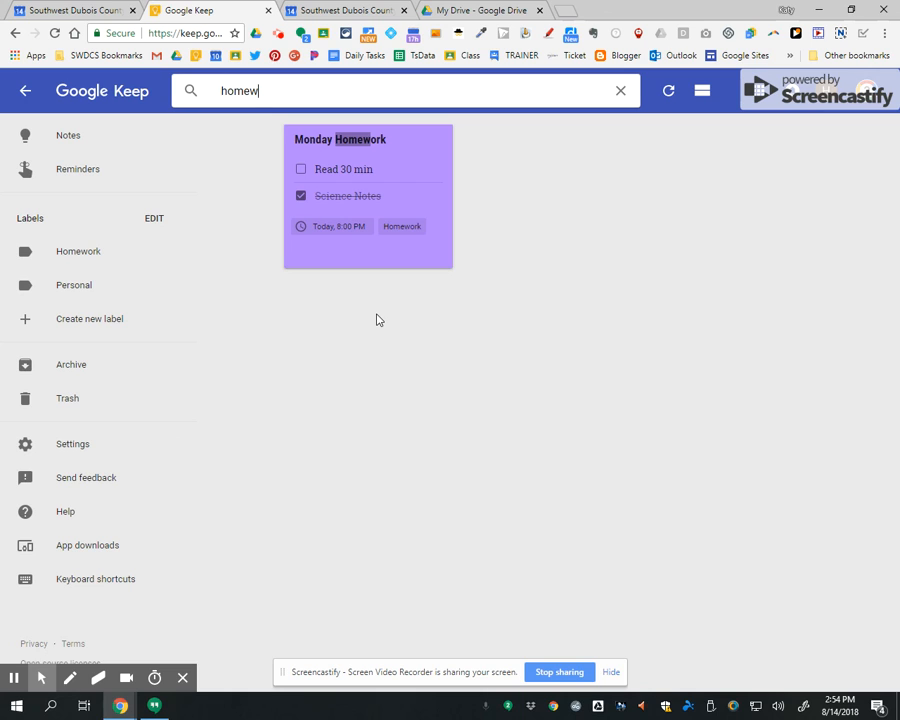
pyautogui.click(100, 150)
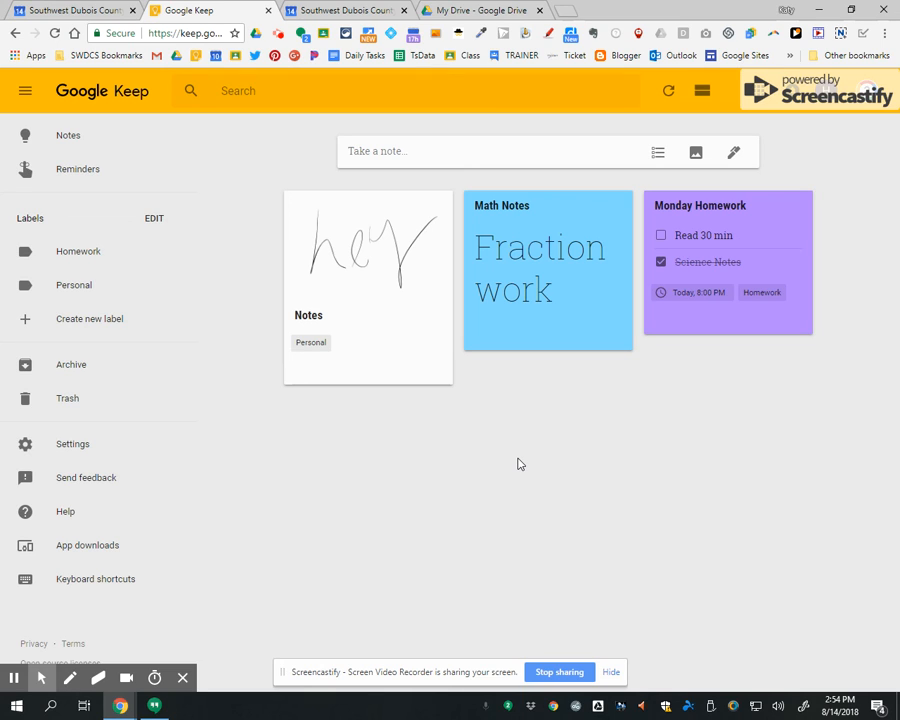
# Create a checklist titled "Group Project" with the items duct tape, cardboard and paper, and close it
pyautogui.click(656, 153)
pyautogui.click(494, 148)
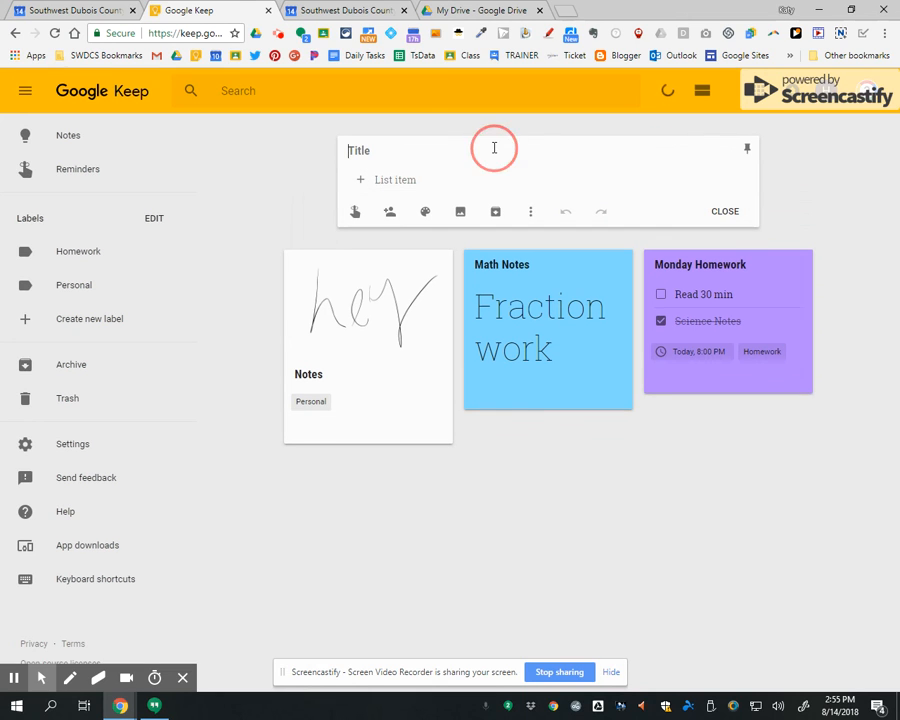
pyautogui.write('Group Project')
pyautogui.click(501, 181)
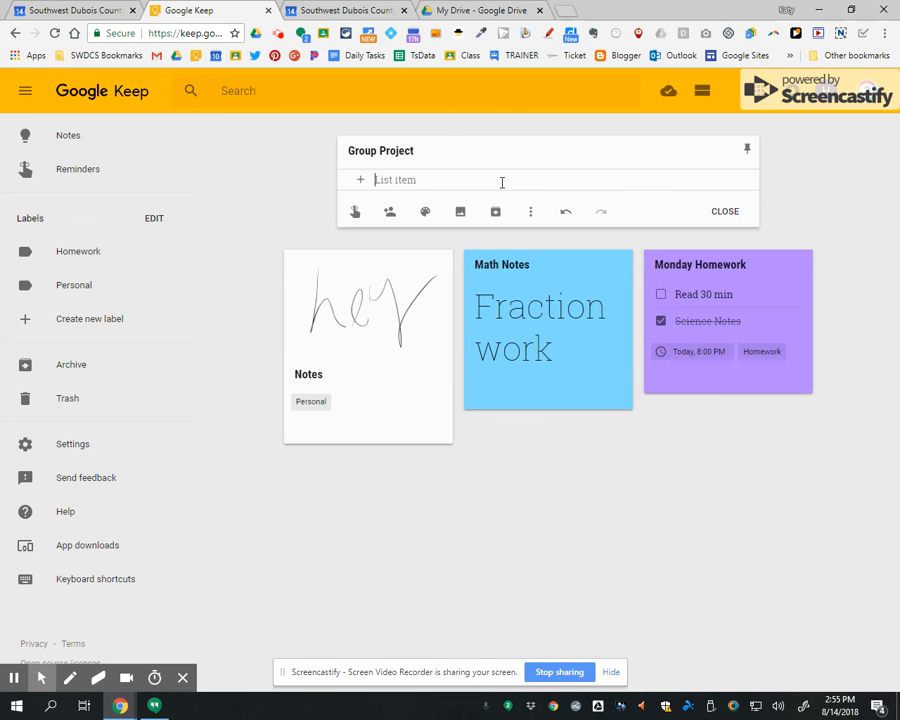
pyautogui.write('duct tape')
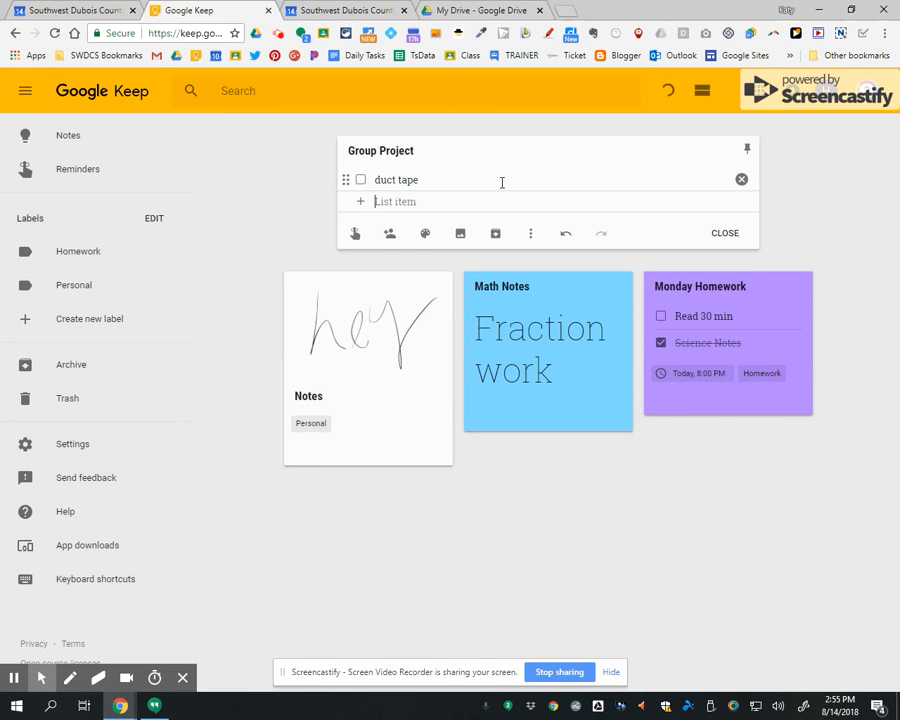
pyautogui.press('Return')
pyautogui.write('cardbo')
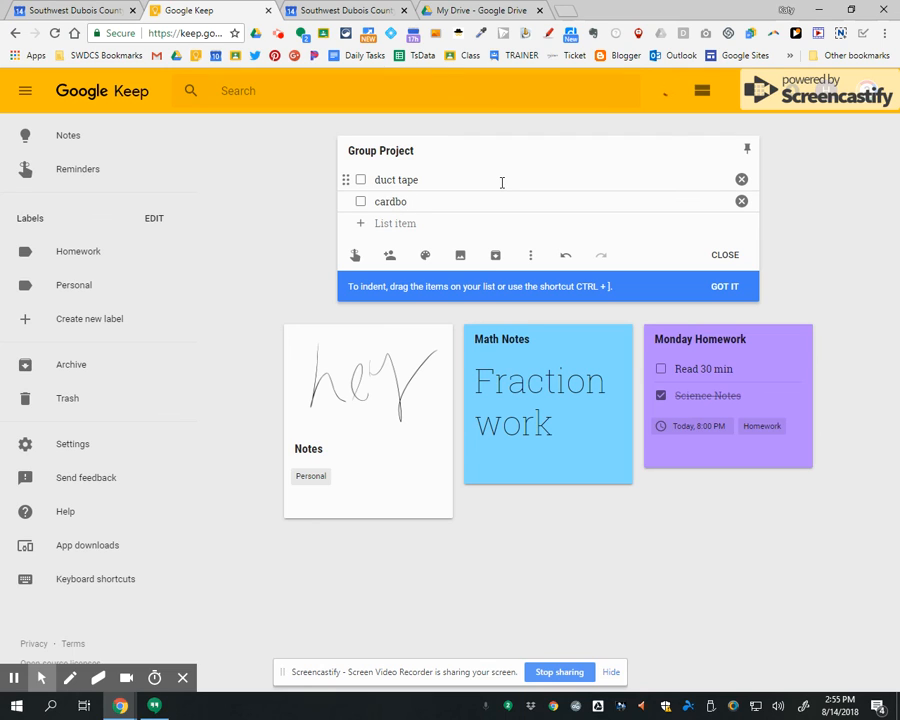
pyautogui.write('ard')
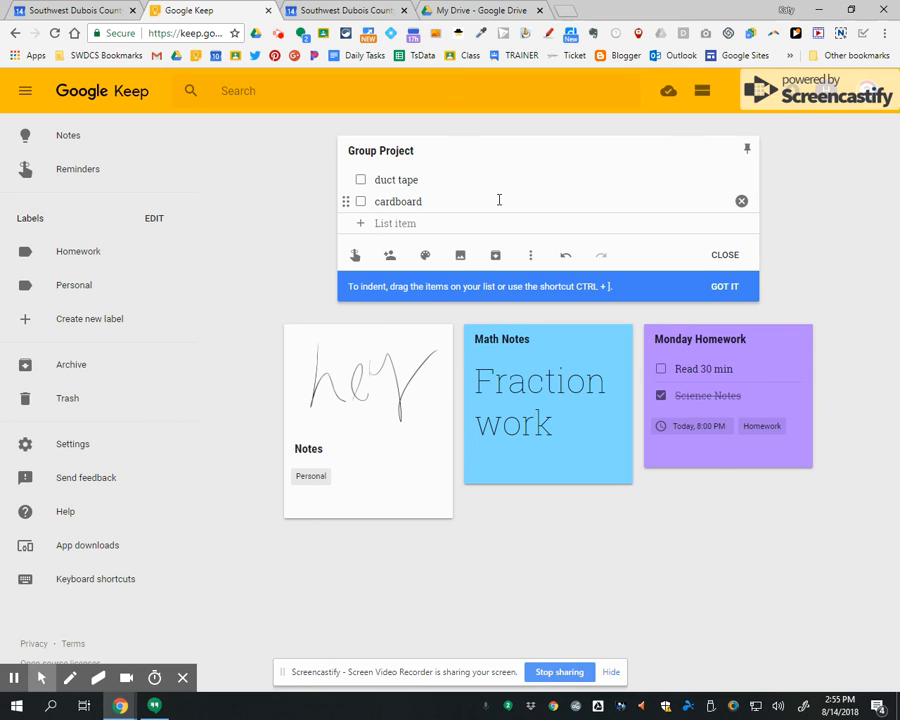
pyautogui.press('Return')
pyautogui.write('paper')
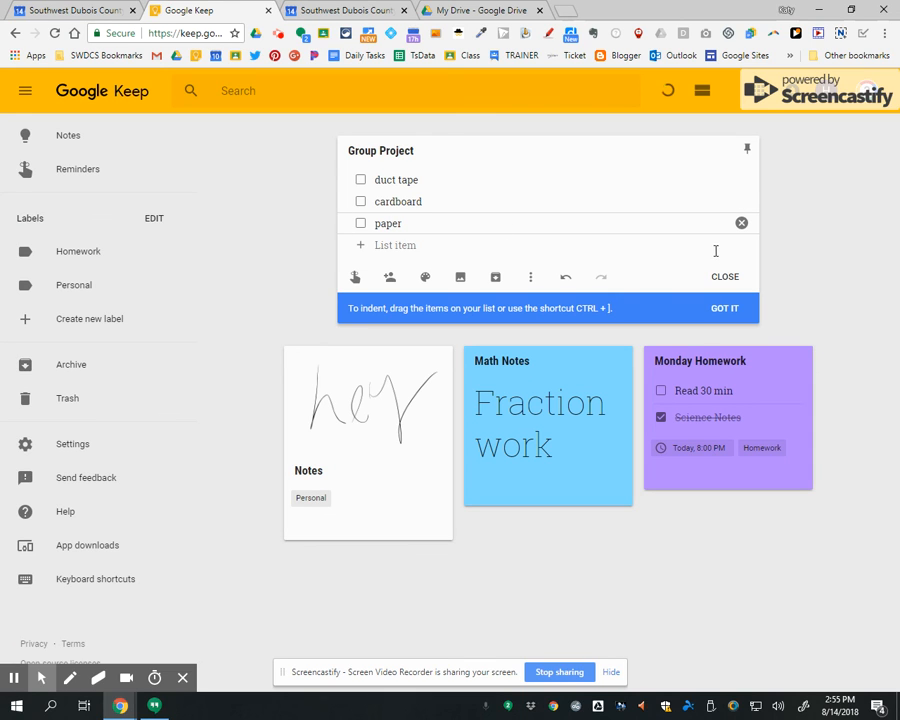
pyautogui.click(805, 285)
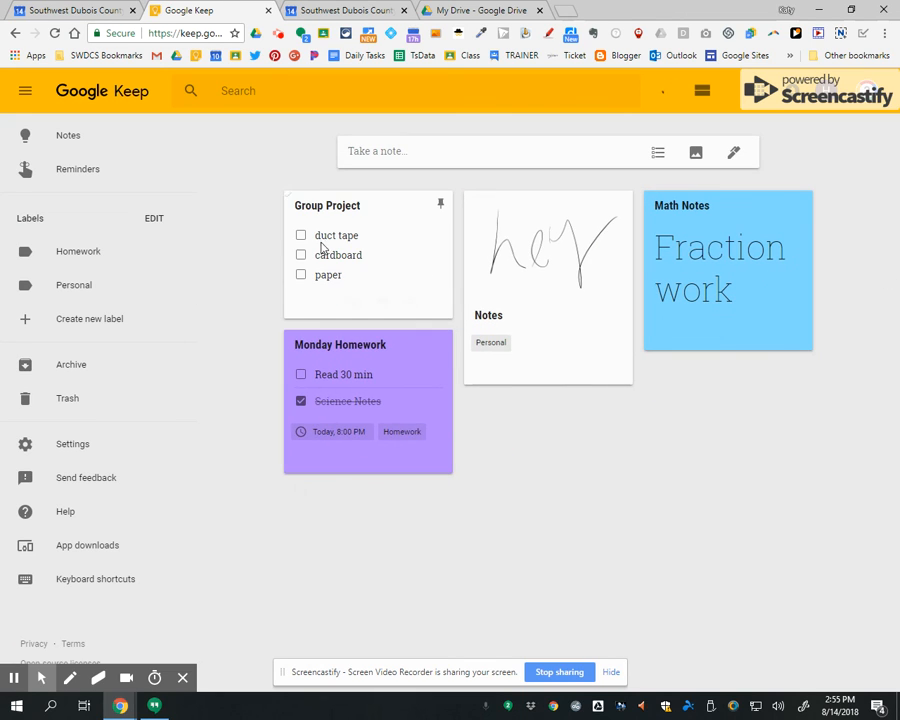
# Add the items outline and create project to the "Group Project" checklist and close it
pyautogui.moveTo(338, 289)
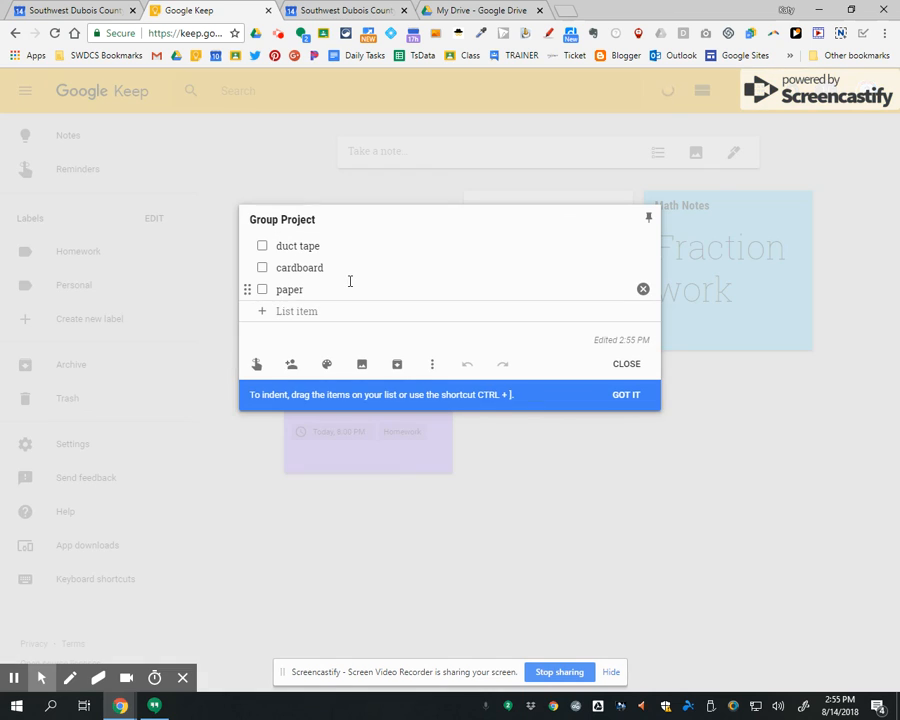
pyautogui.write('outline')
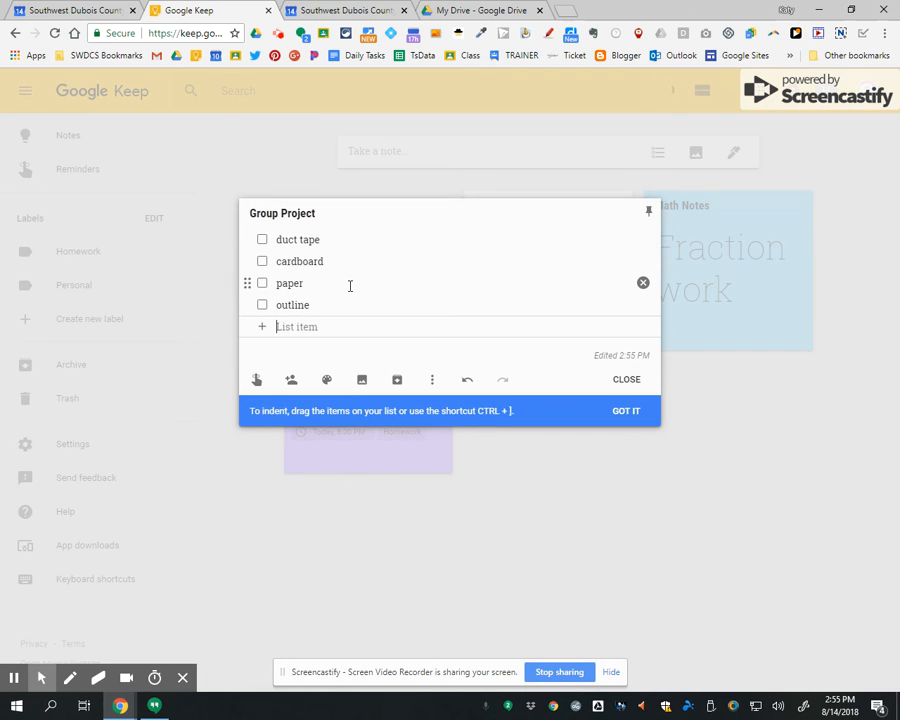
pyautogui.press('Return')
pyautogui.write('create project')
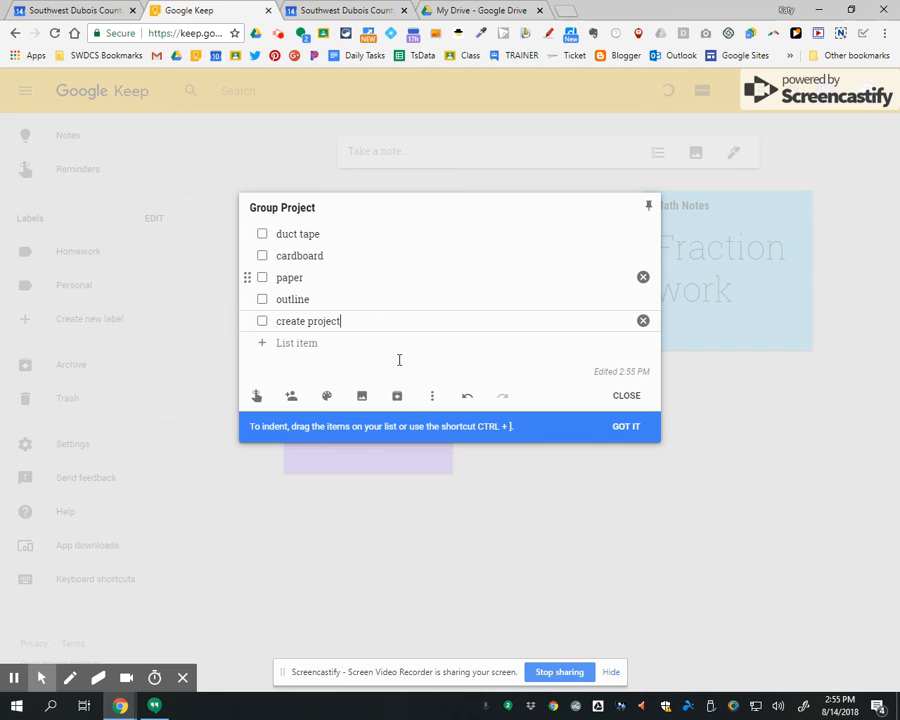
pyautogui.click(578, 614)
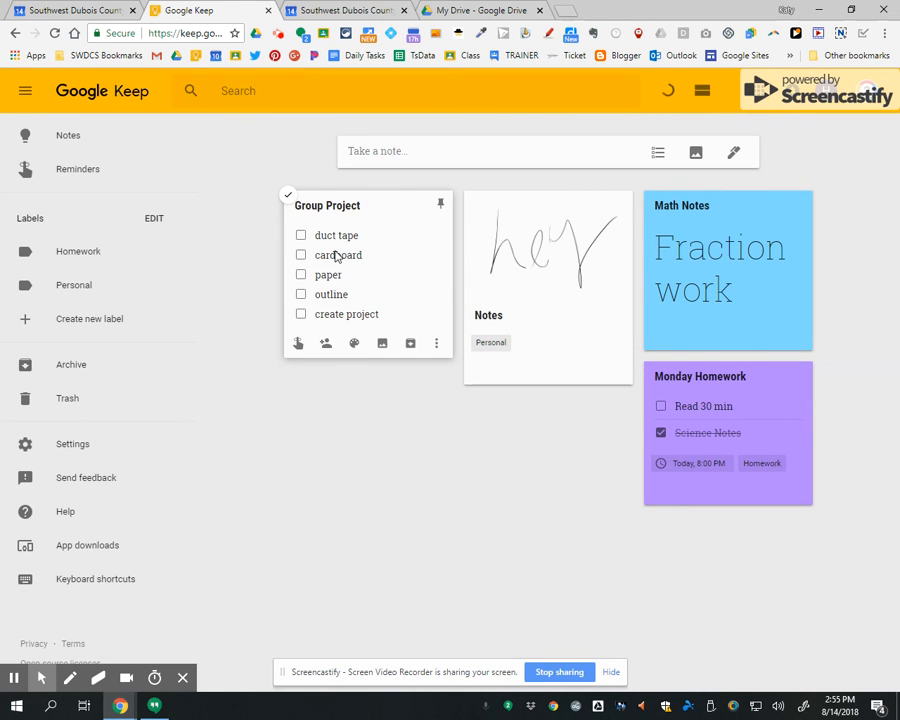
# Share the "Group Project" checklist with a collaborator chosen from the suggested contacts, close it, and check off duct tape
pyautogui.click(327, 346)
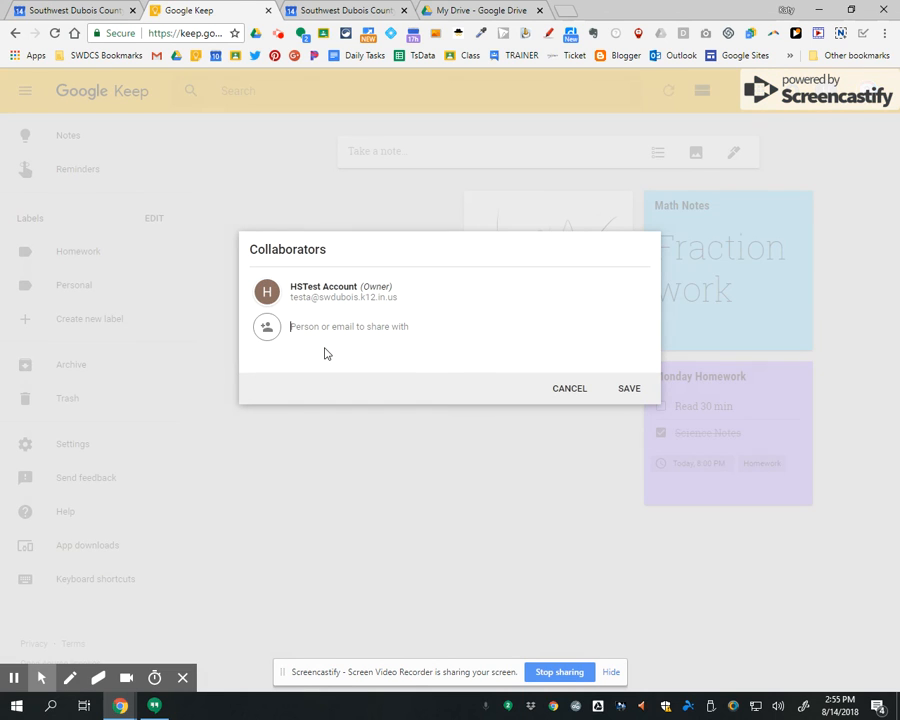
pyautogui.click(353, 330)
pyautogui.write('andrea')
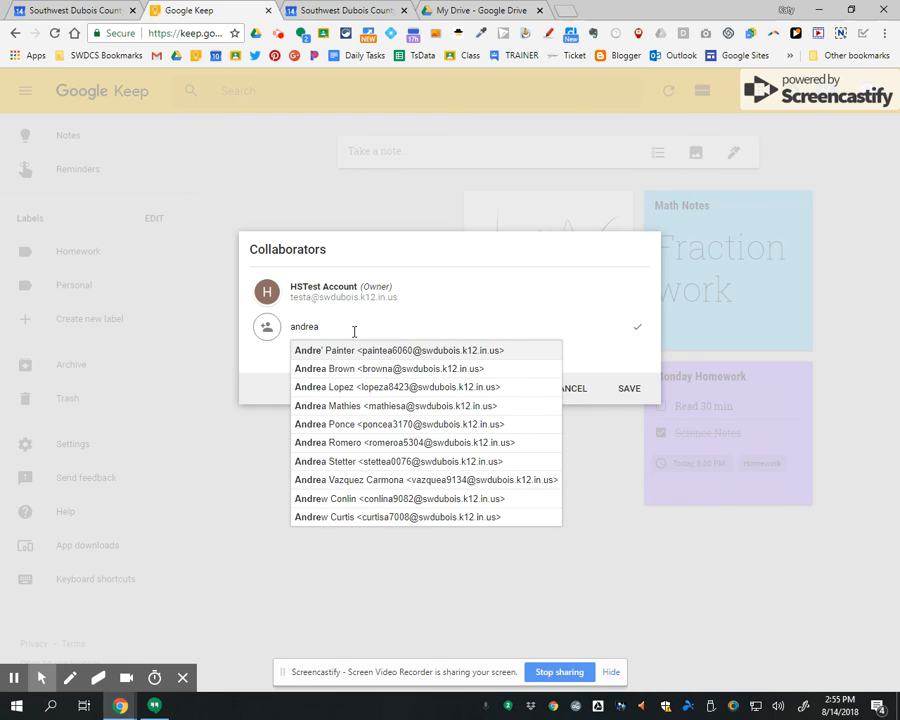
pyautogui.click(354, 350)
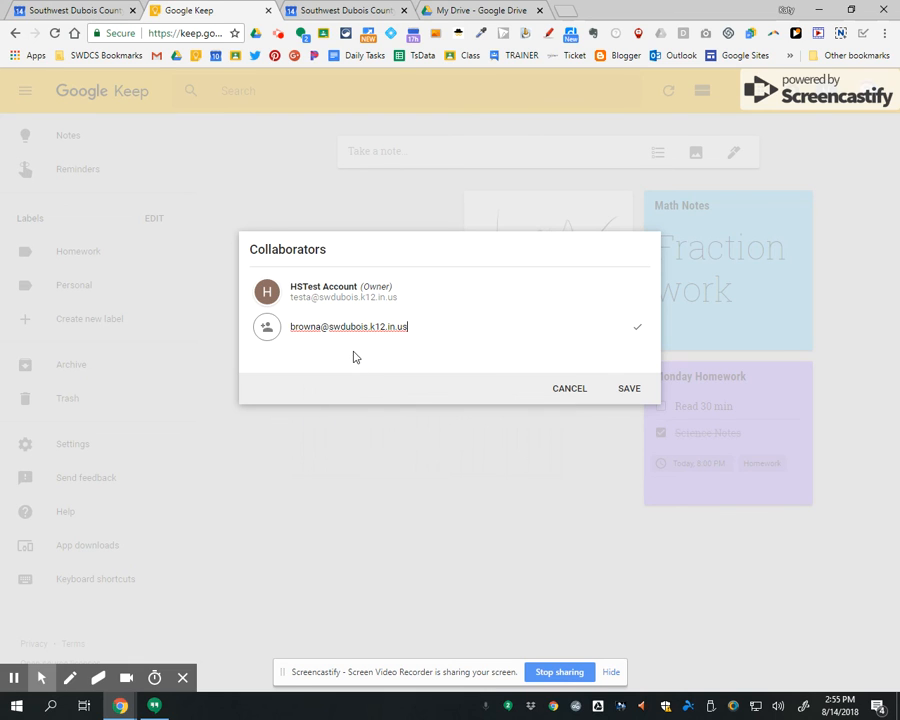
pyautogui.click(629, 391)
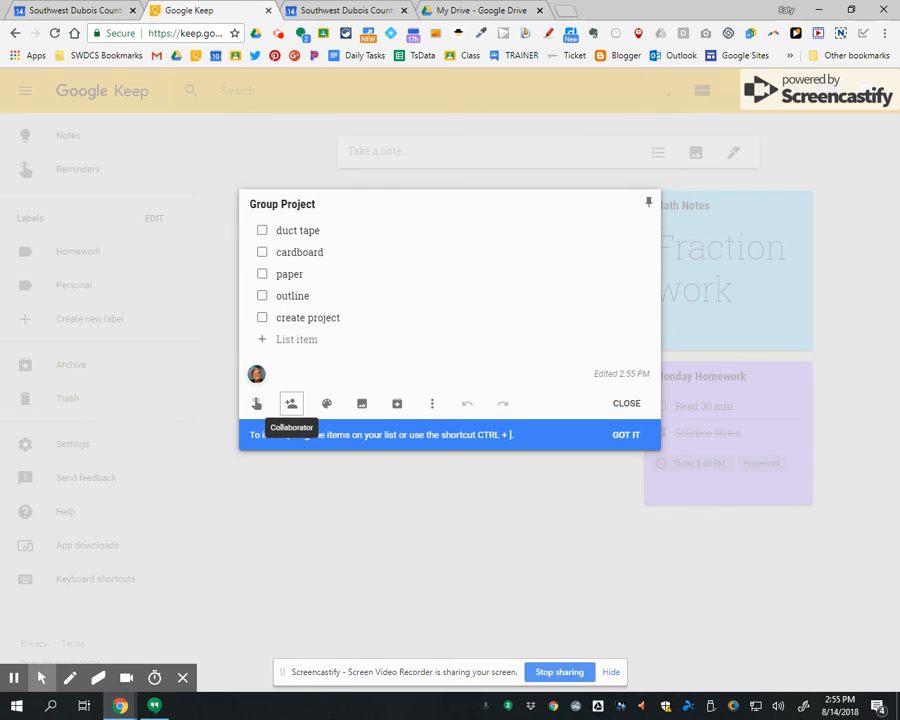
pyautogui.click(360, 484)
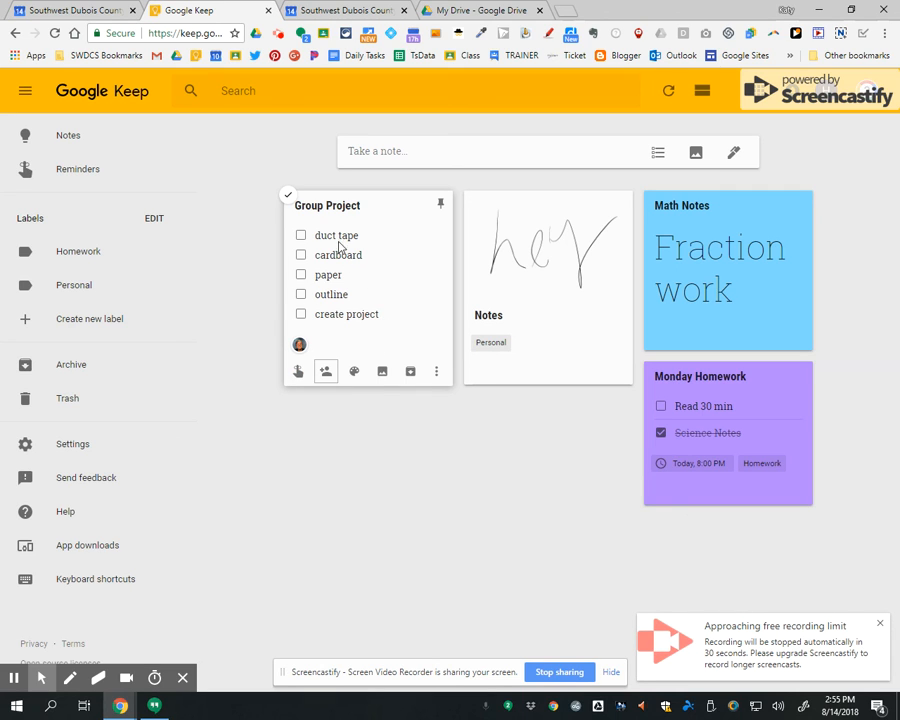
pyautogui.click(302, 236)
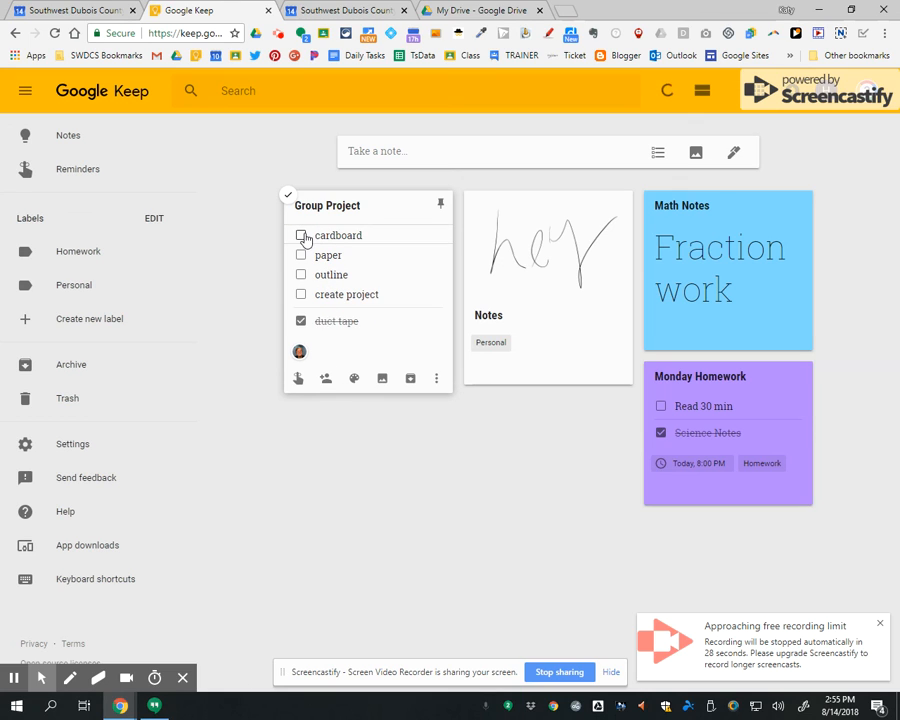